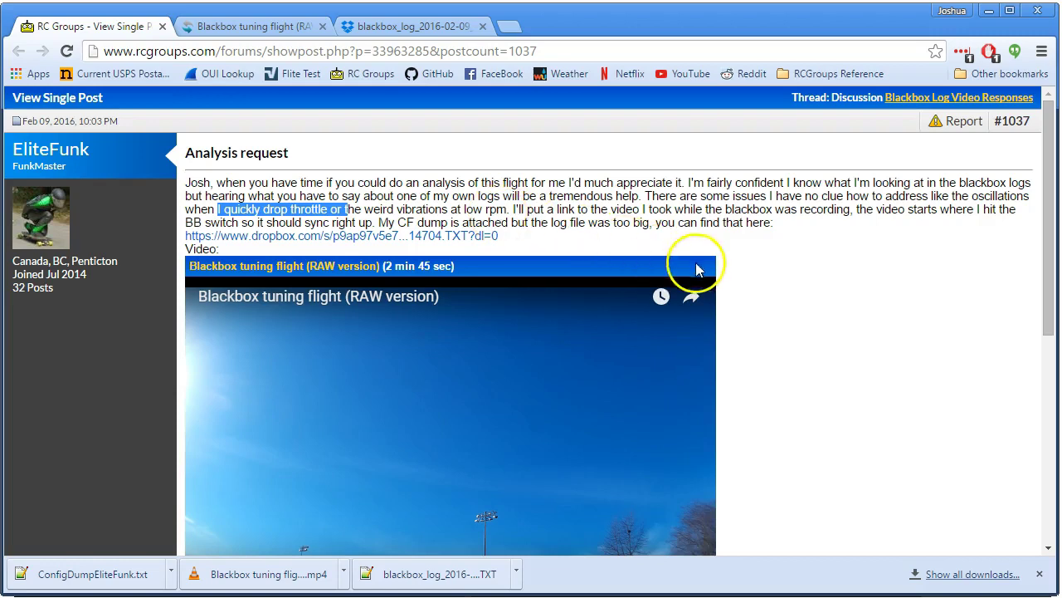
# Switch to the blackbox log viewer, move back along the gyro traces, and play the flight until about 17.7 seconds
pyautogui.click(842, 290)
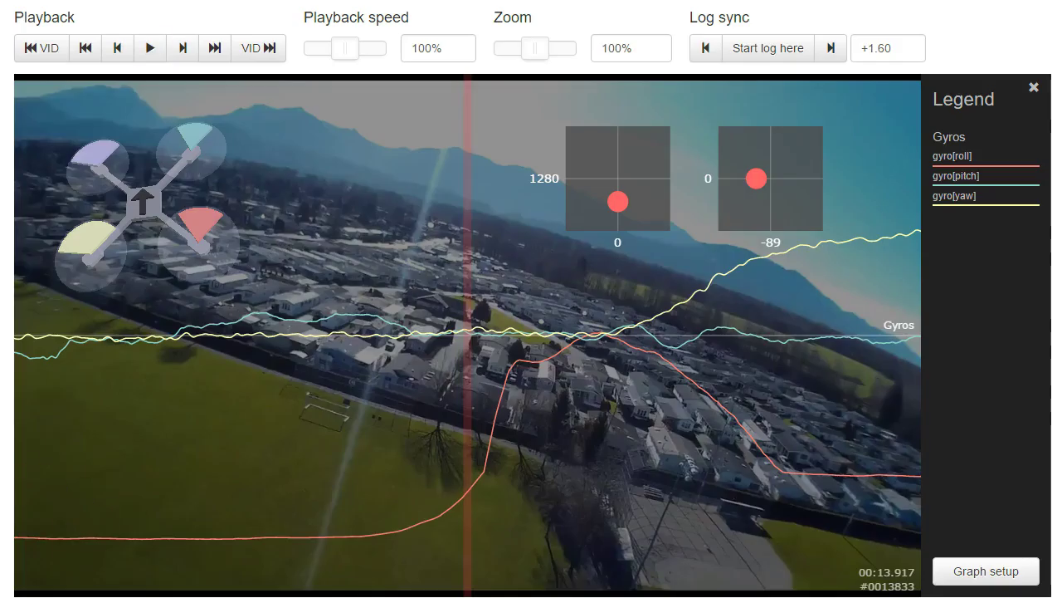
pyautogui.moveTo(111, 551); pyautogui.dragTo(637, 564)
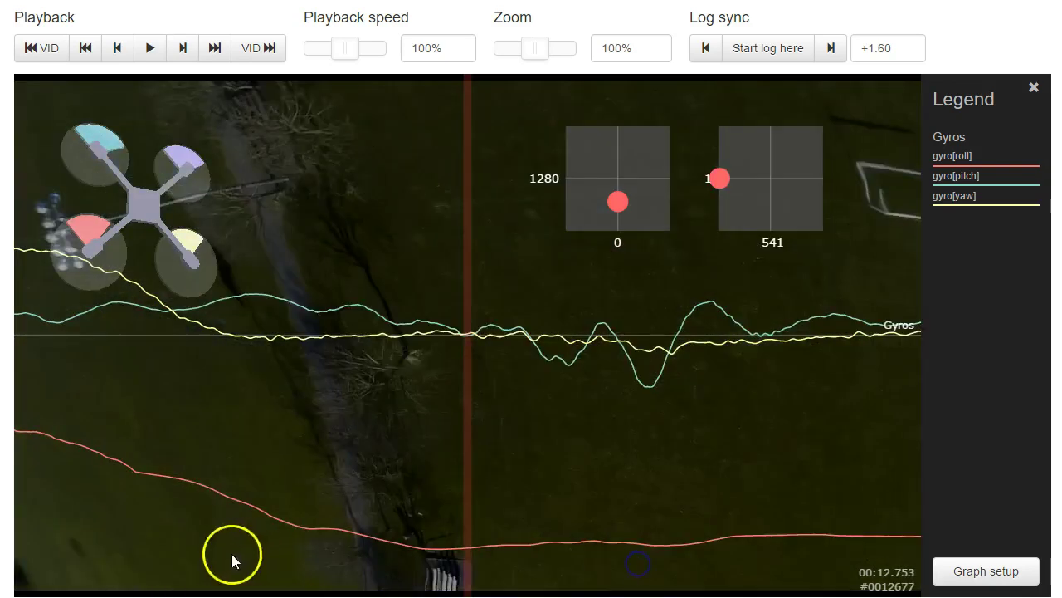
pyautogui.click(144, 51)
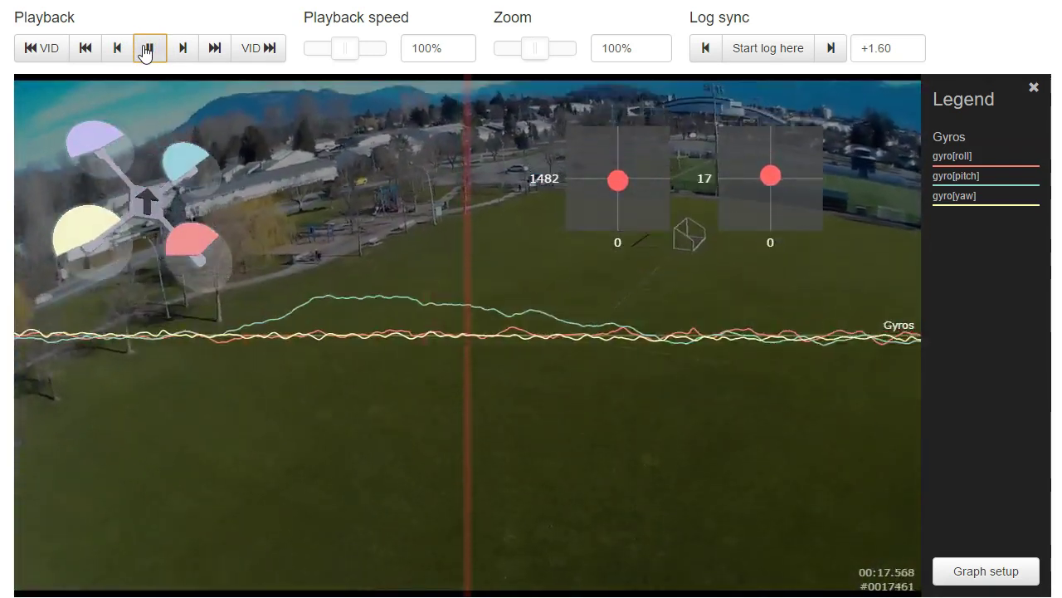
pyautogui.click(145, 51)
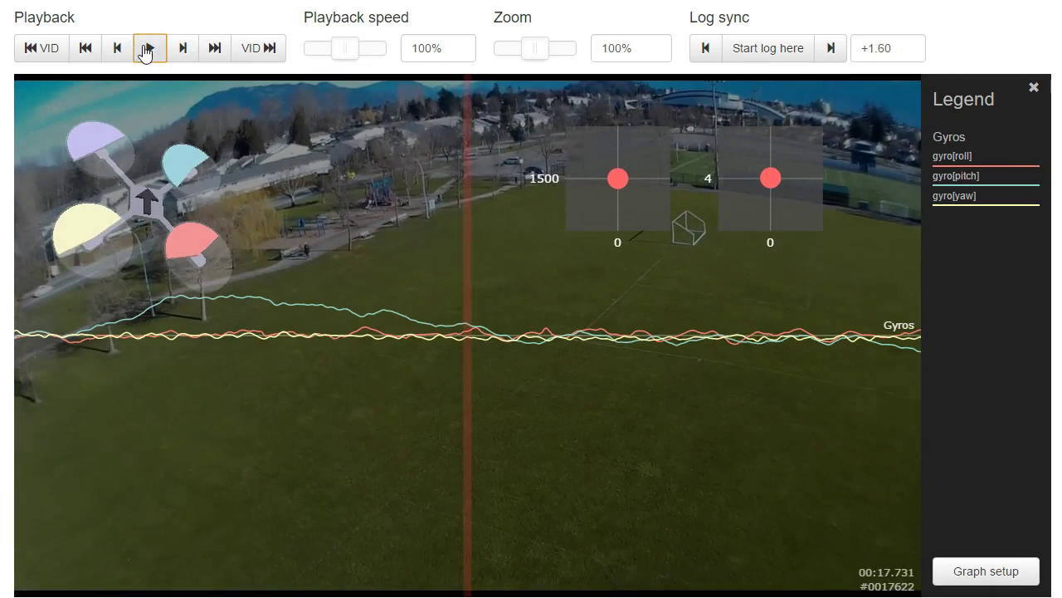
# Zoom the gyro graph out to 10% and move back to about 9 seconds into the flight
pyautogui.click(523, 117)
pyautogui.click(663, 310)
pyautogui.click(529, 50)
pyautogui.click(532, 53)
pyautogui.moveTo(532, 53); pyautogui.dragTo(463, 56)
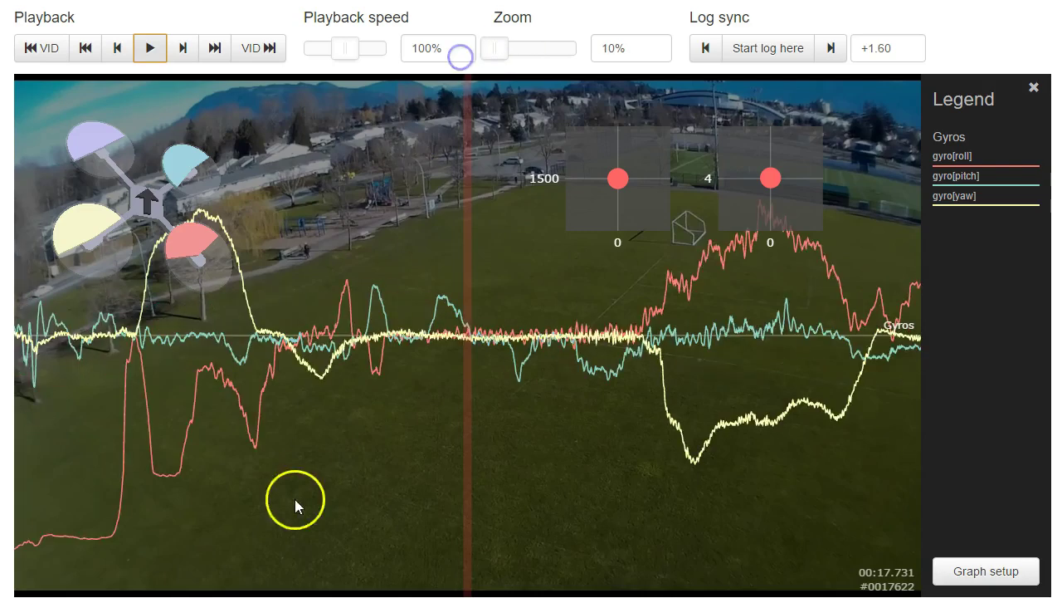
pyautogui.moveTo(260, 506); pyautogui.dragTo(450, 469)
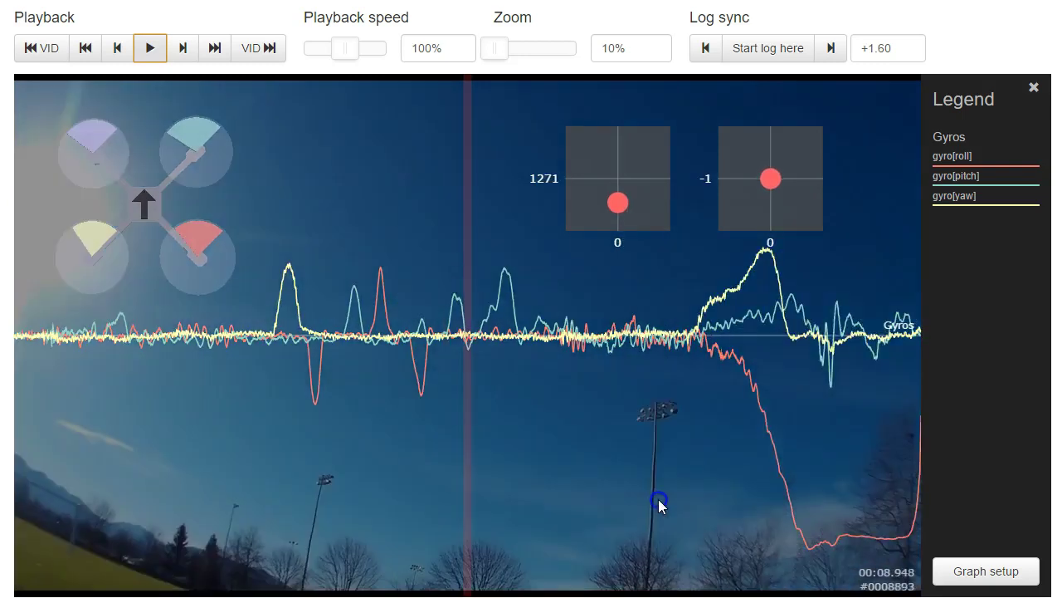
# Switch to ConfigDumpEliteFunk.txt in Notepad++ and search it for gyro_lpf
pyautogui.click(653, 531)
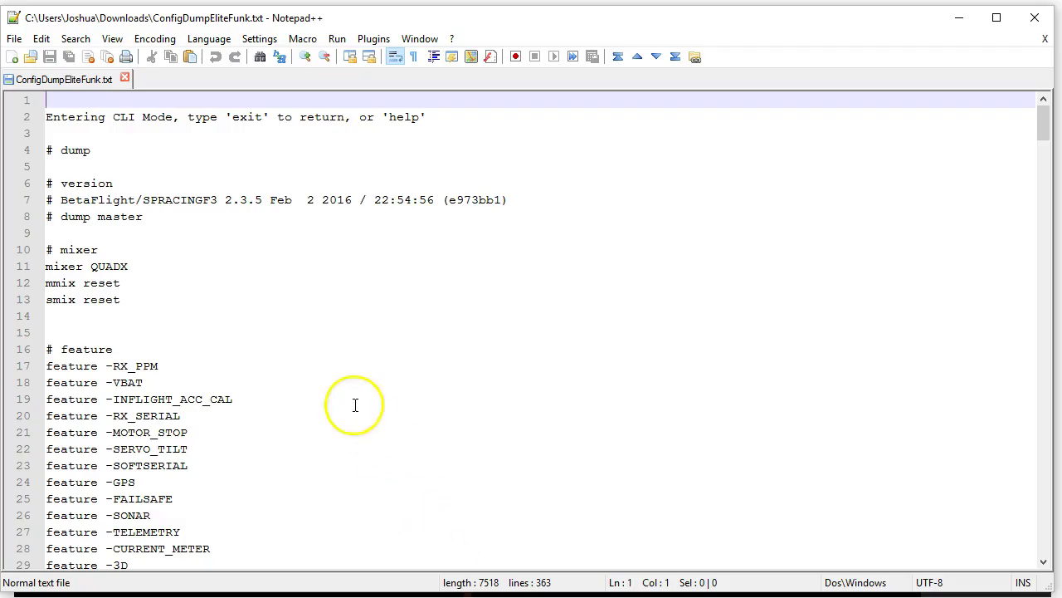
pyautogui.click(348, 386)
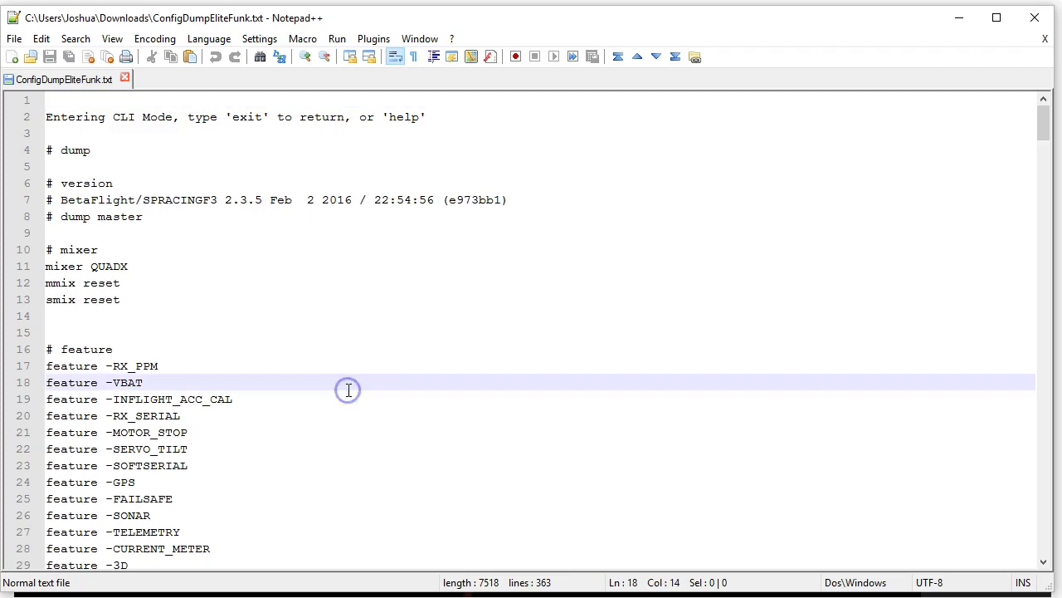
pyautogui.hotkey('ctrl', 'shift', 'Left')
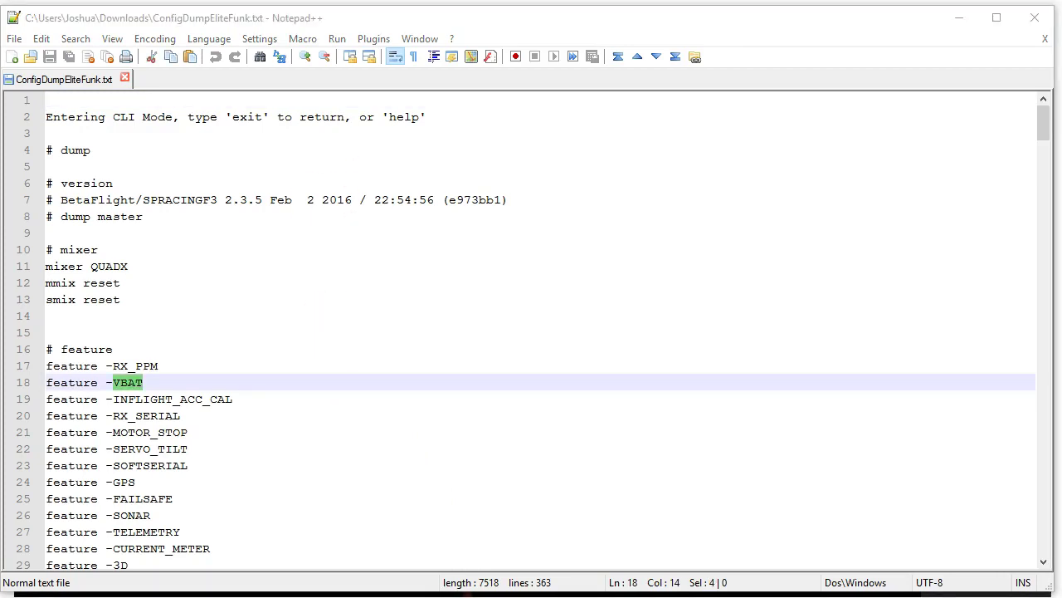
pyautogui.hotkey('ctrl', 'f')
pyautogui.write('gyro')
pyautogui.moveTo(875, 207); pyautogui.dragTo(688, 194)
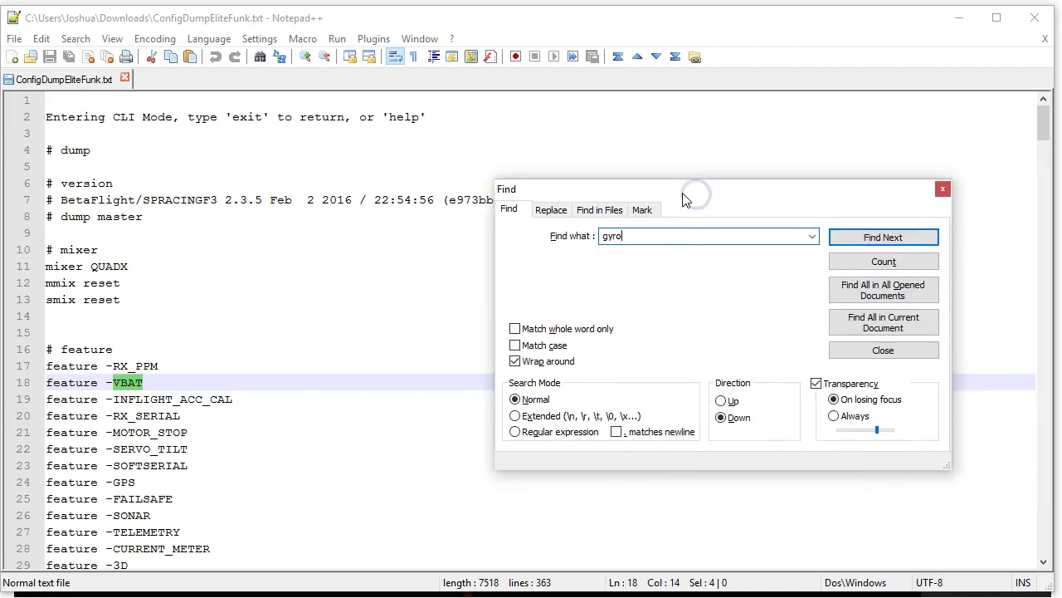
pyautogui.write('_lpf')
pyautogui.press('Return')
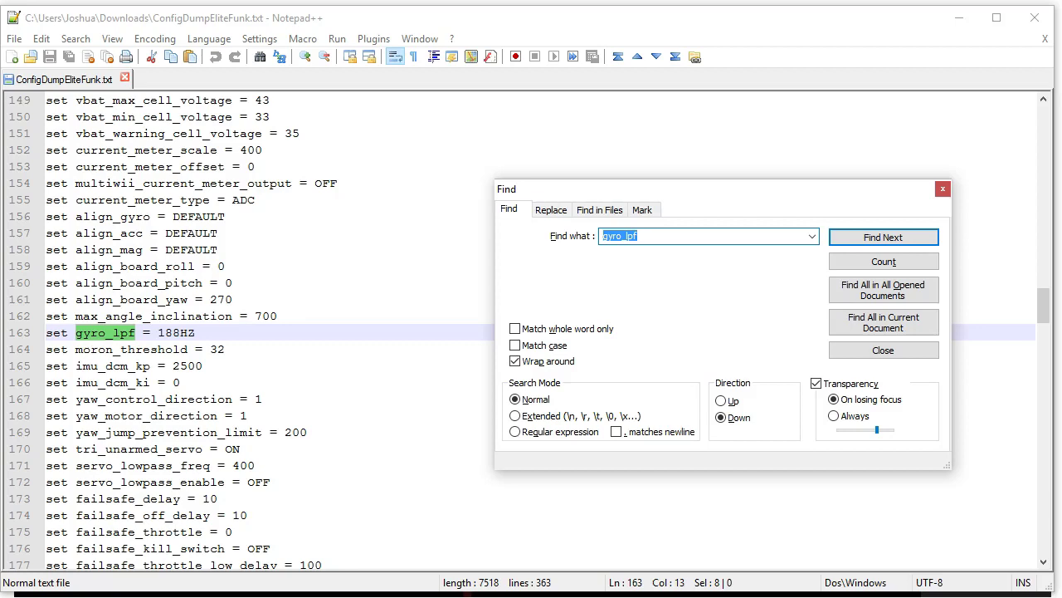
# Search the config dump for gyro_cut, then for gyro up to the soft_gyro_lpf_hz line, and move on to the dterm_lpf_hz line
pyautogui.write('gyro_cut')
pyautogui.press('Return')
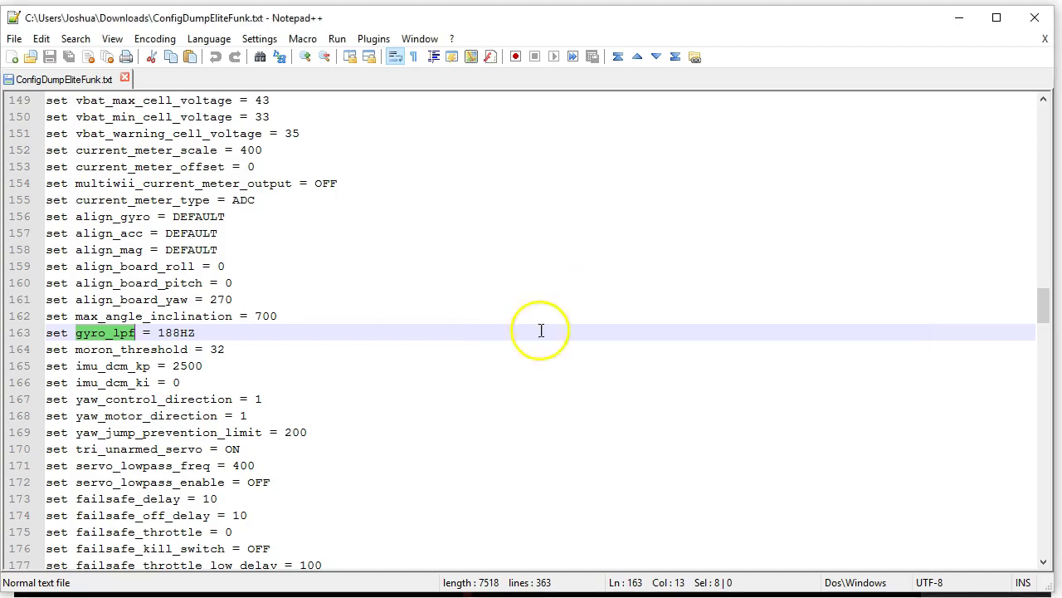
pyautogui.doubleClick(440, 425)
pyautogui.hotkey('ctrl', 'f')
pyautogui.write('gyro')
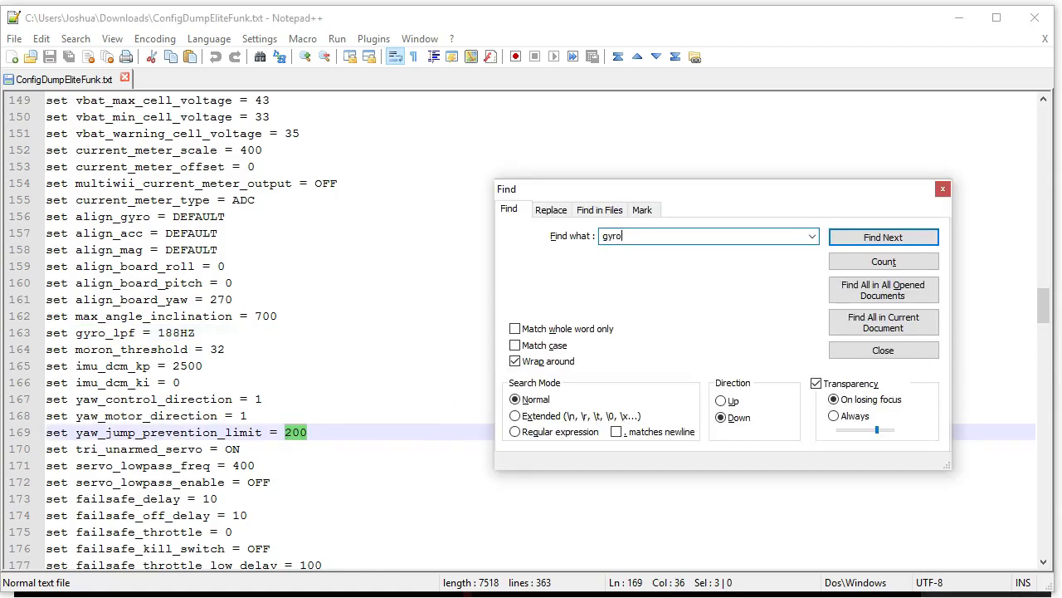
pyautogui.press('Return')
pyautogui.press('Return')
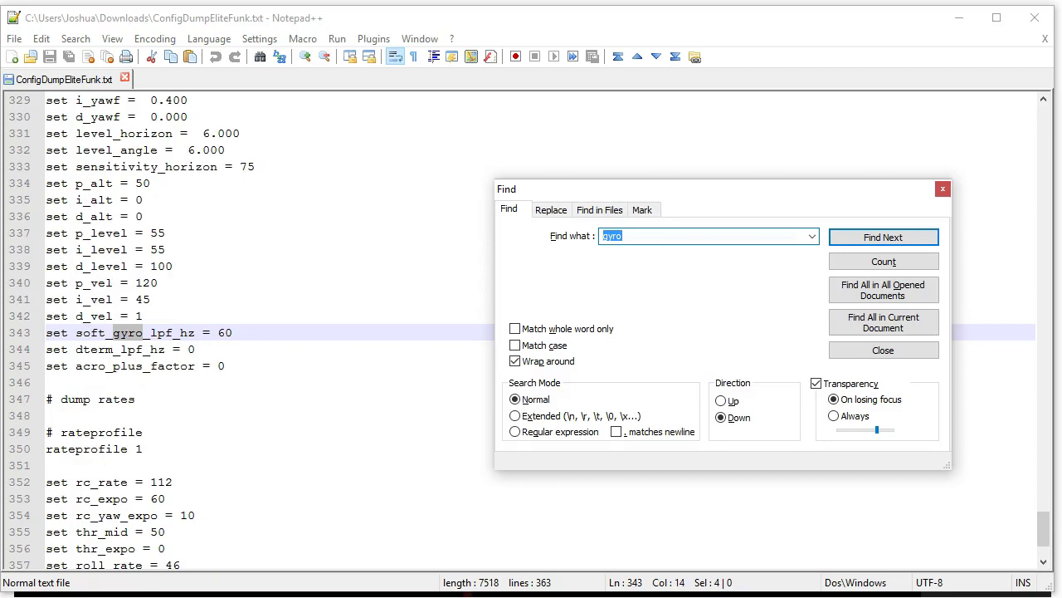
pyautogui.press('Escape')
pyautogui.press('Down')
pyautogui.press('End')
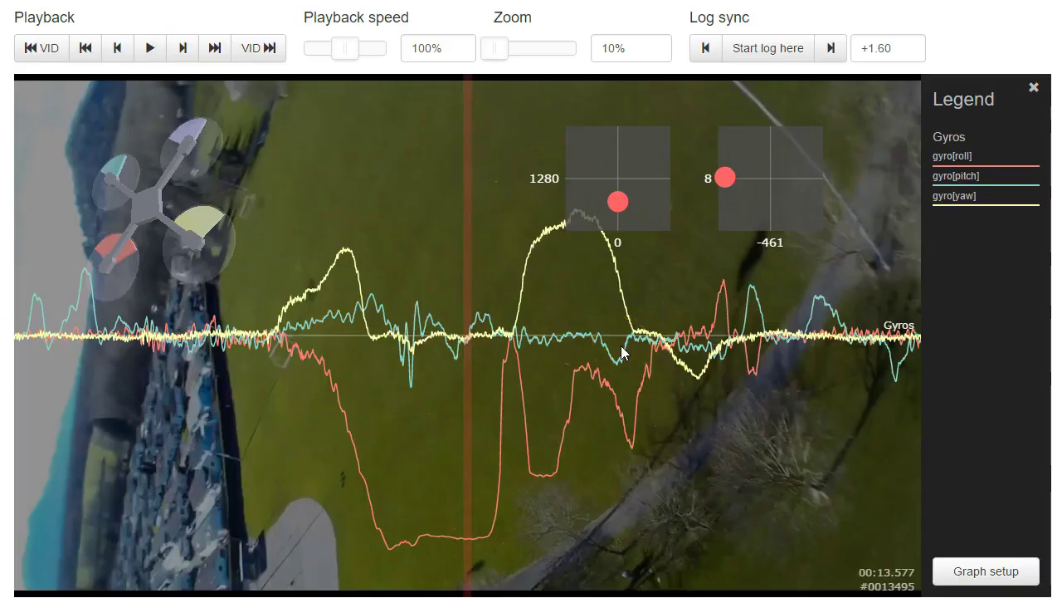
# Return to the log viewer, replay the flight from about 8.5 seconds with the graph zoom at 100%, and pause at about 23.8 seconds
pyautogui.click(590, 327)
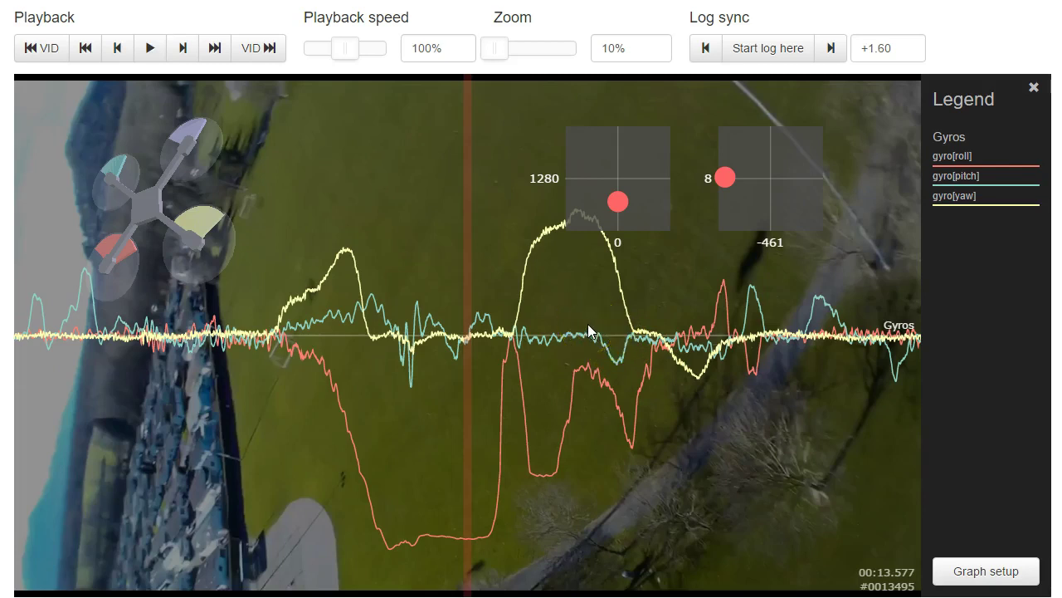
pyautogui.moveTo(587, 325); pyautogui.dragTo(536, 333)
pyautogui.moveTo(443, 346); pyautogui.dragTo(676, 359)
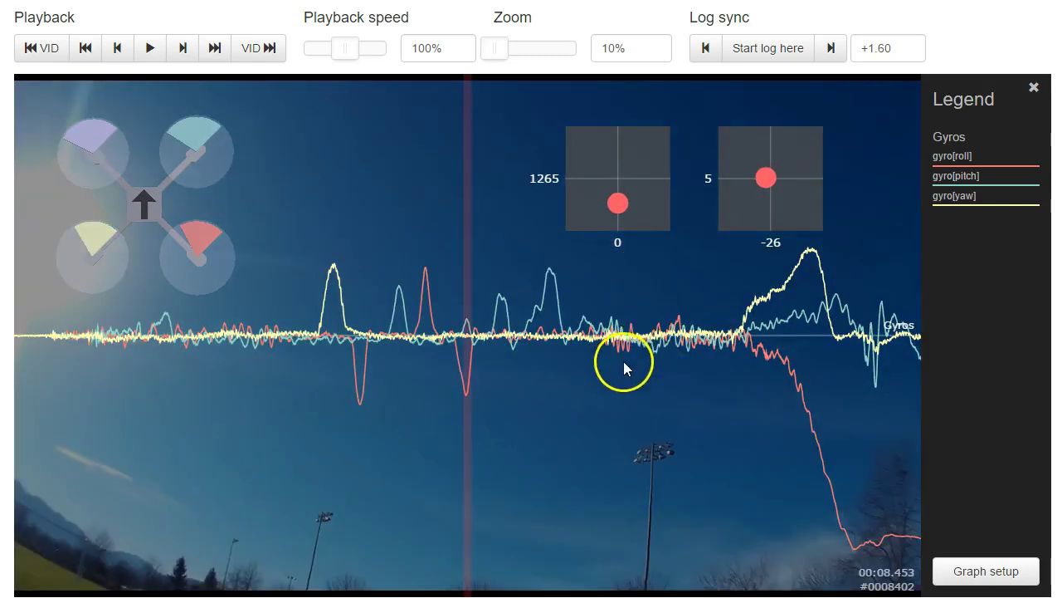
pyautogui.click(150, 47)
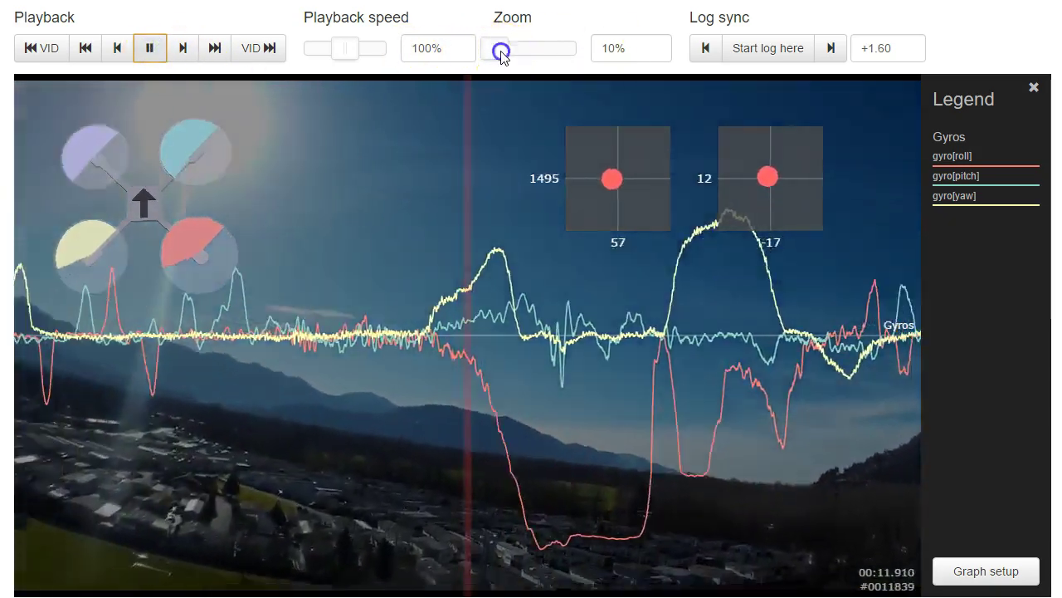
pyautogui.moveTo(501, 52); pyautogui.dragTo(540, 52)
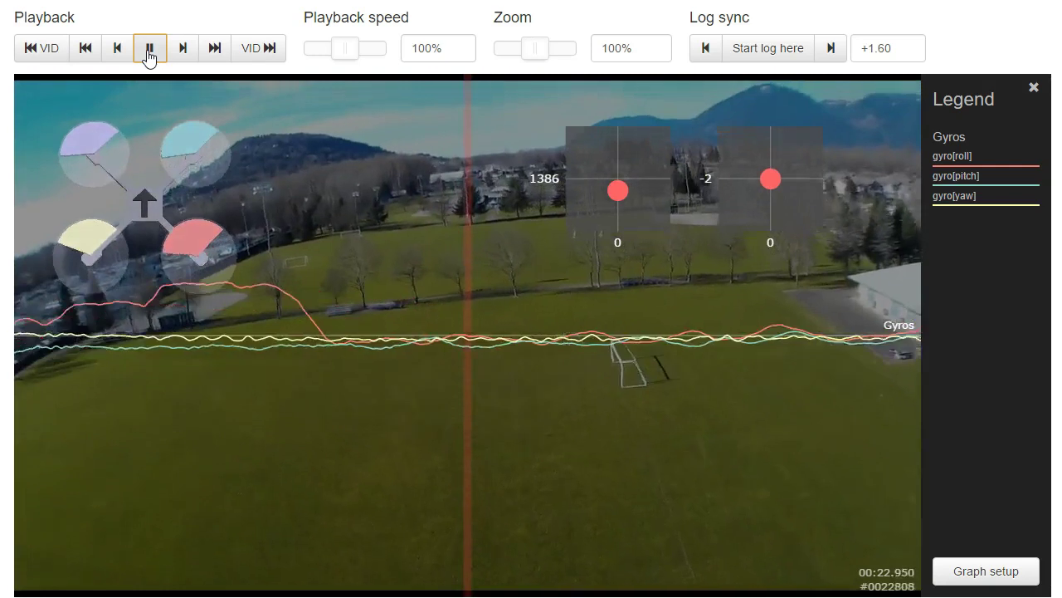
pyautogui.click(149, 56)
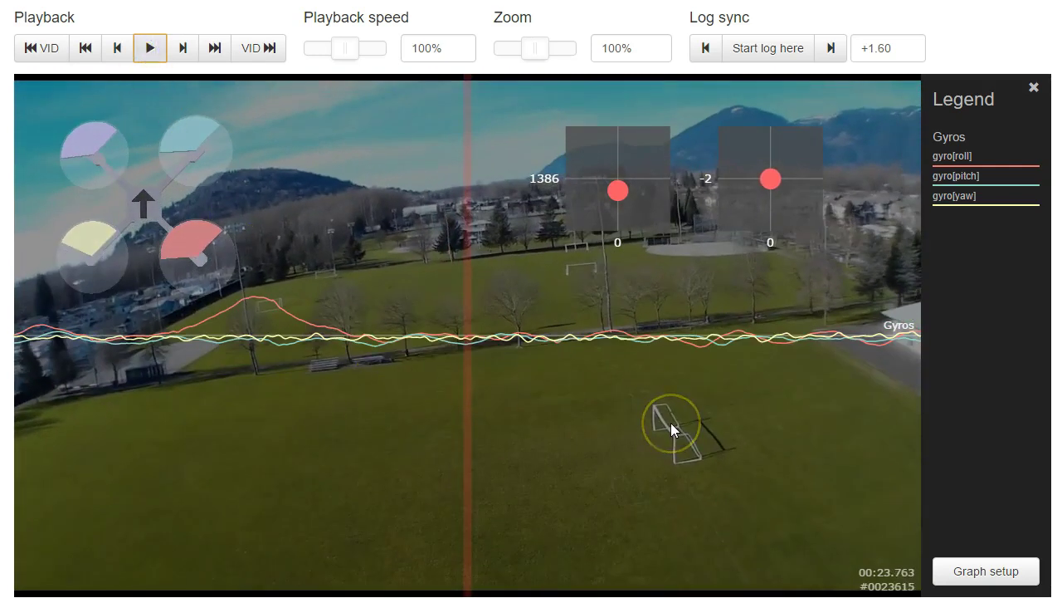
# Switch to Chrome, open the YouTube video manager in a new tab, and search the channel's videos for vibration
pyautogui.click(591, 461)
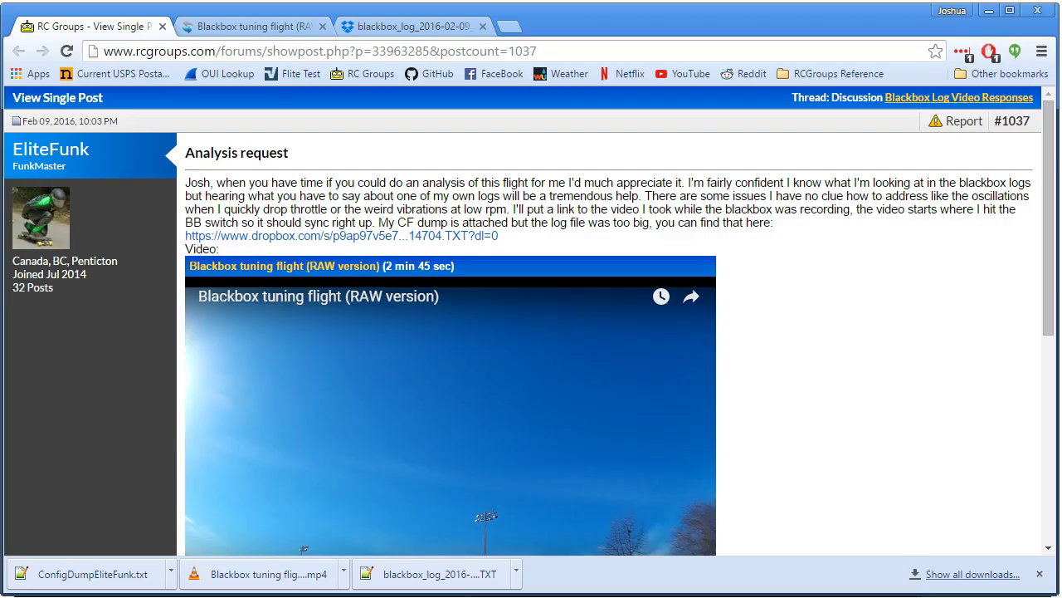
pyautogui.middleClick(689, 75)
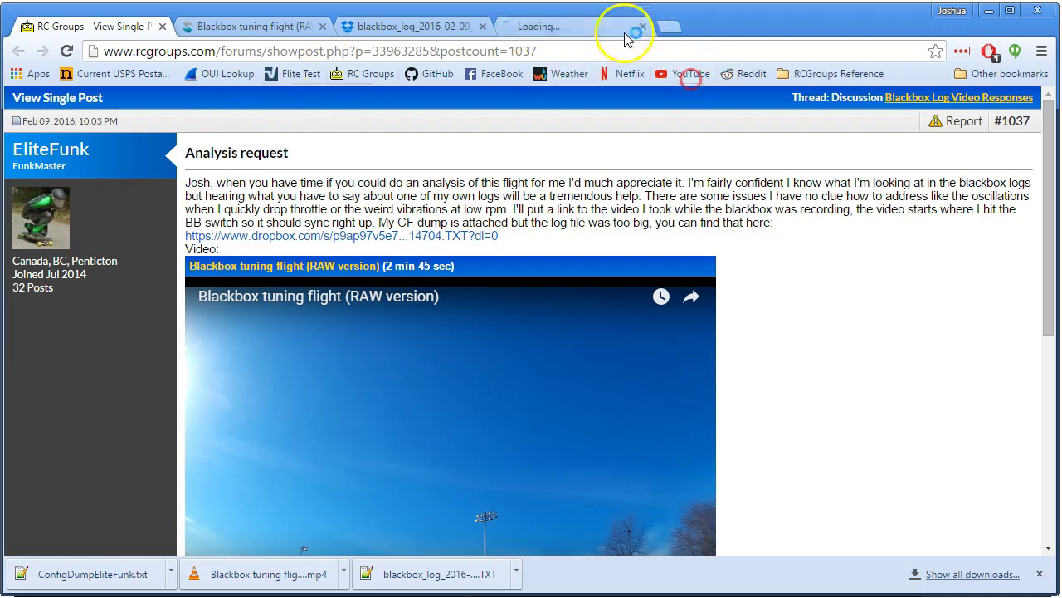
pyautogui.click(576, 25)
pyautogui.click(886, 108)
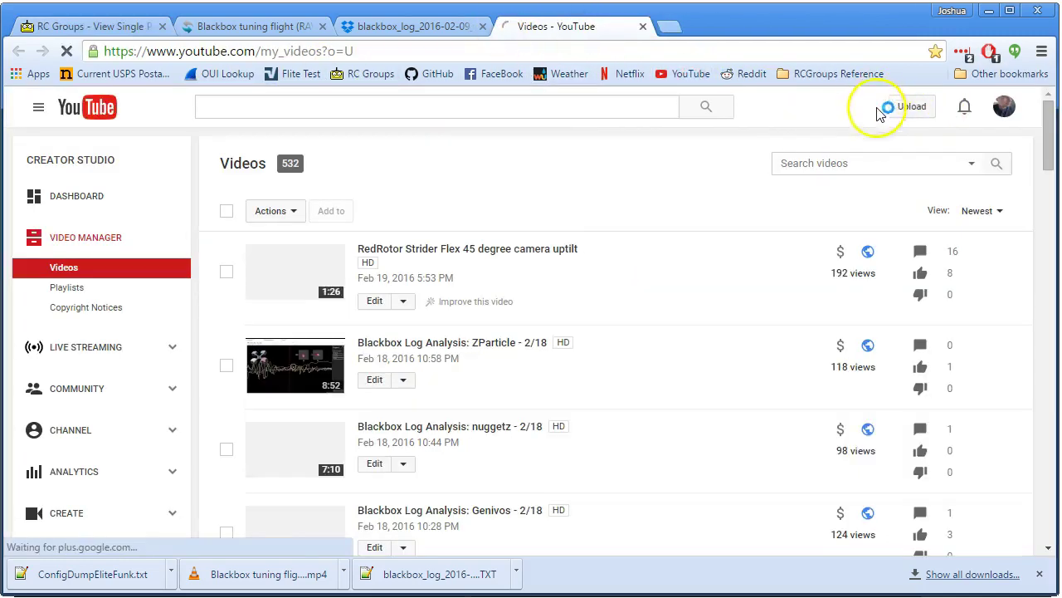
pyautogui.click(858, 164)
pyautogui.write('vibratio')
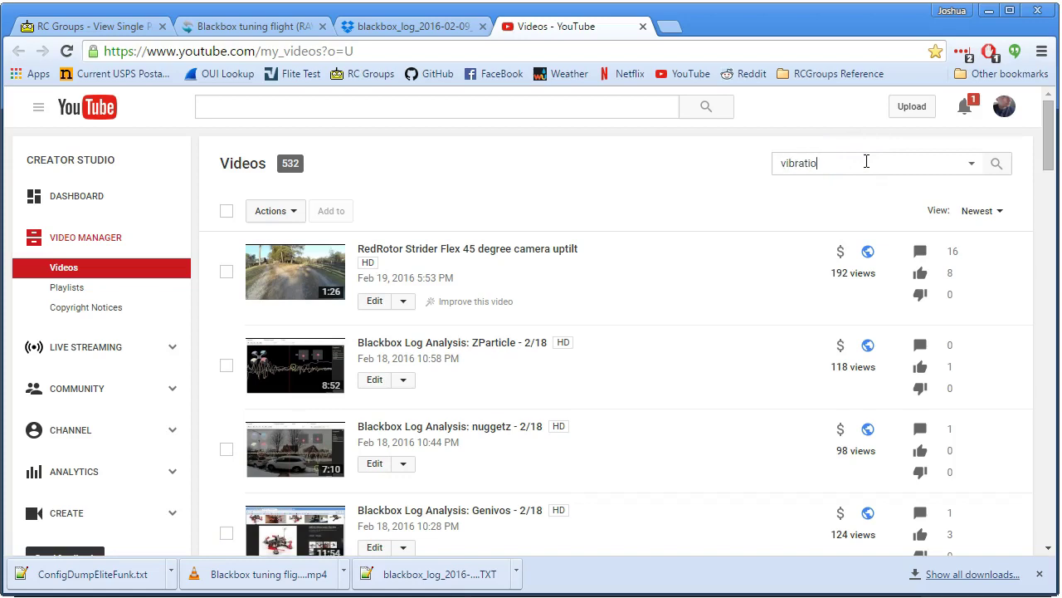
pyautogui.write('n')
pyautogui.press('Return')
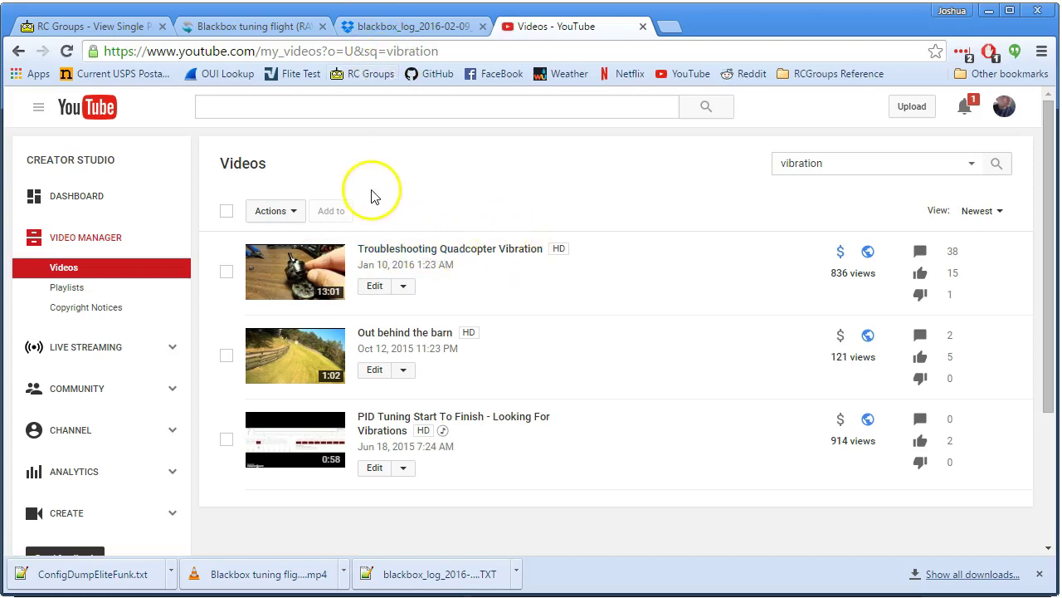
pyautogui.click(417, 201)
pyautogui.click(405, 161)
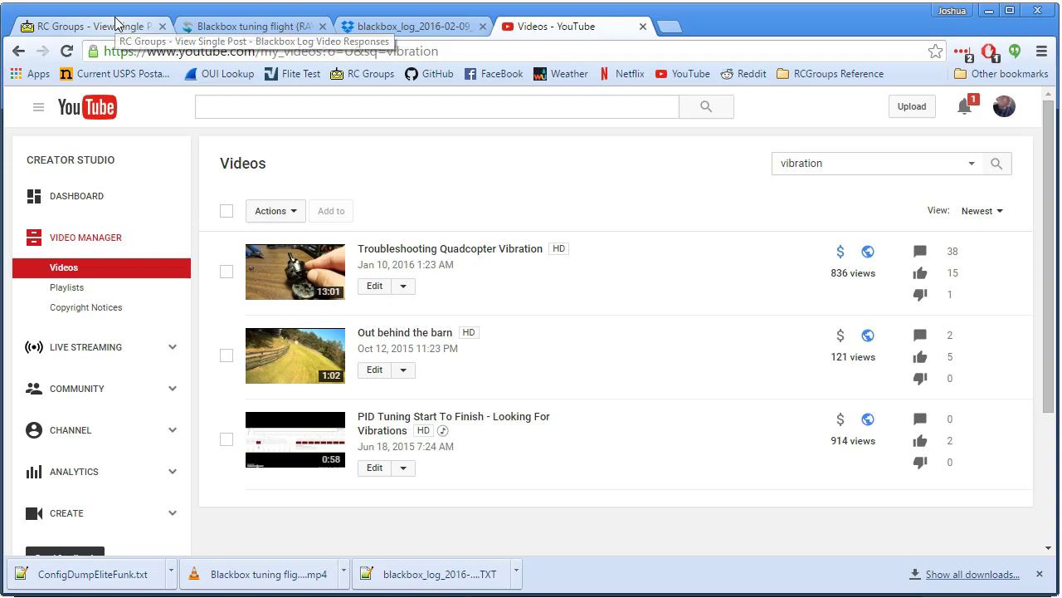
# Review the quadcopter setup list in the forum's analysis request post, then return to the YouTube video list
pyautogui.click(117, 22)
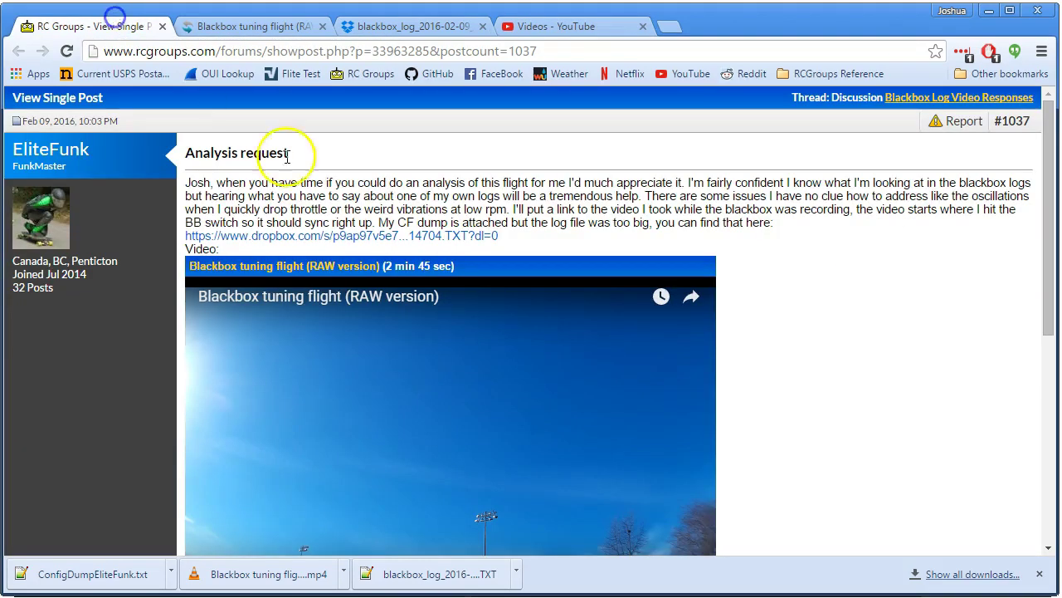
pyautogui.scroll(-6, 634, 287)
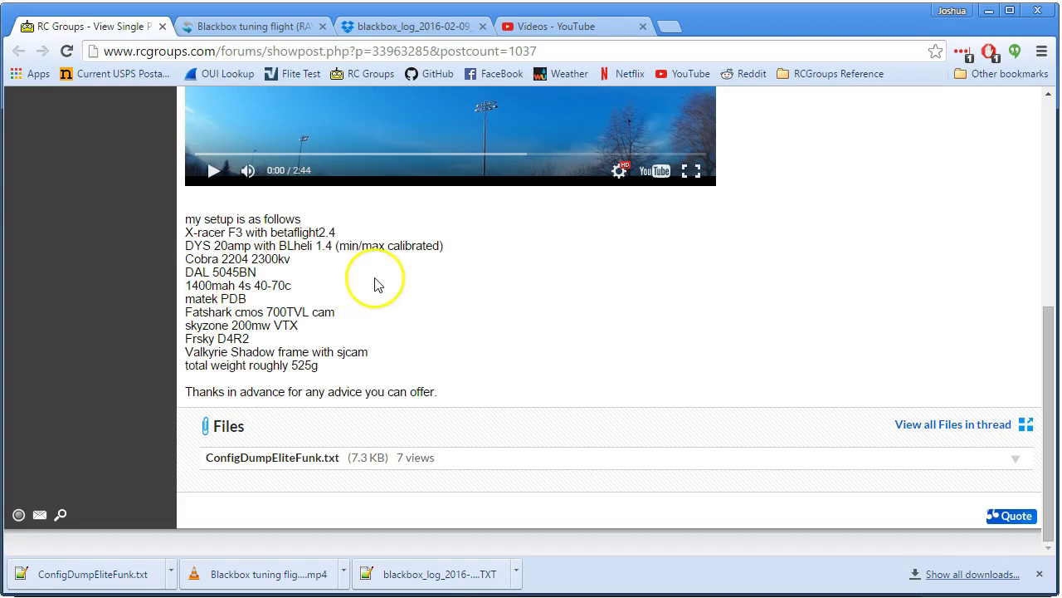
pyautogui.scroll(5, 378, 278)
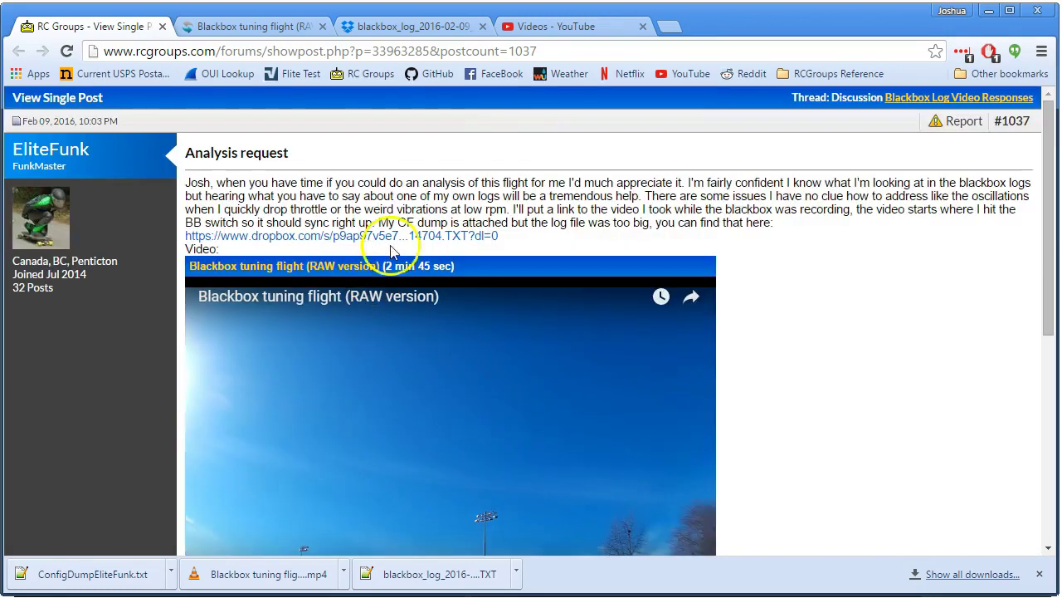
pyautogui.click(557, 32)
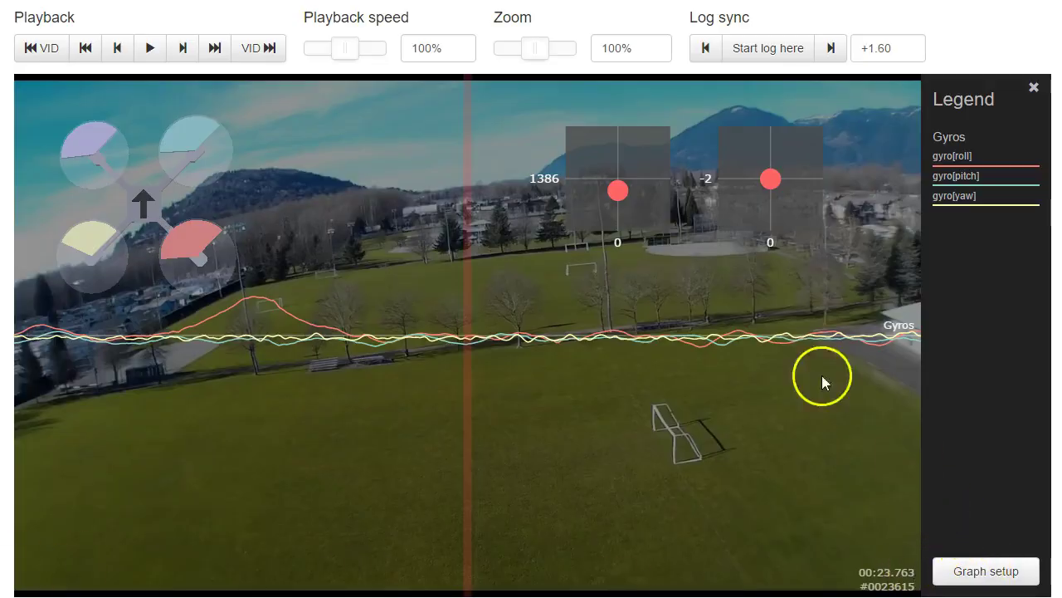
# In the log viewer, replace the Gyros graph with the Gyro + PID roll graph and save the graph setup
pyautogui.moveTo(532, 50)
pyautogui.mouseDown()
pyautogui.moveTo(437, 57)
pyautogui.moveTo(532, 48)
pyautogui.mouseUp()
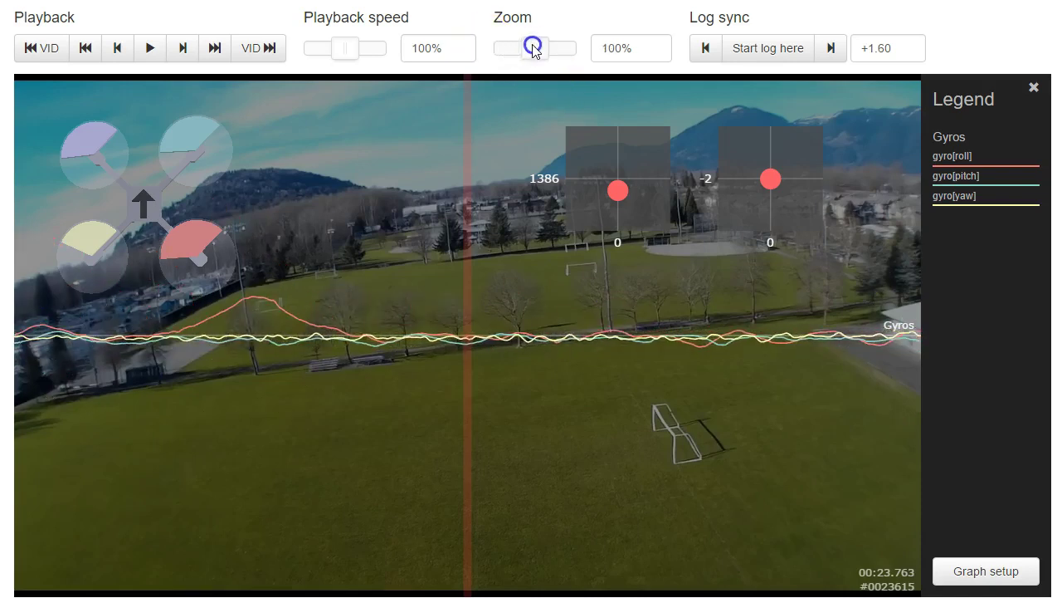
pyautogui.click(943, 570)
pyautogui.click(526, 109)
pyautogui.click(316, 8)
pyautogui.click(346, 133)
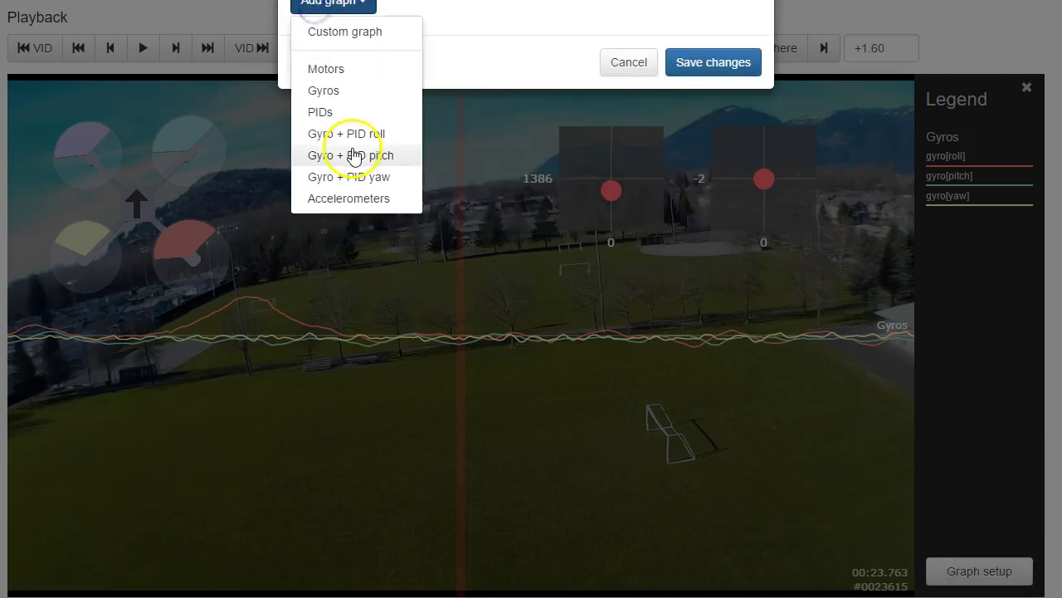
pyautogui.click(718, 294)
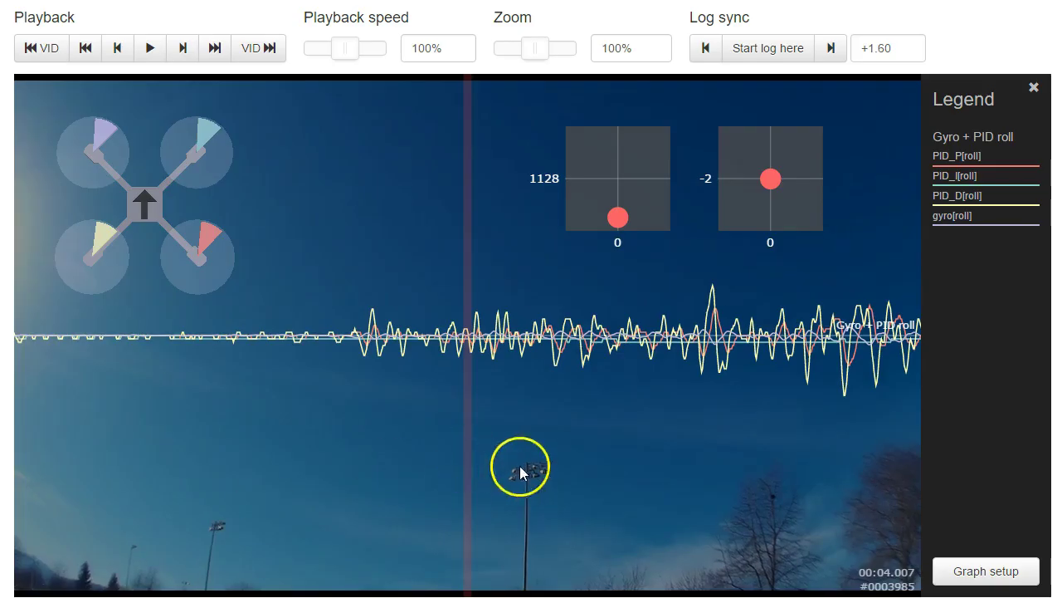
# Examine the roll PID and gyro traces from about 4 to 7 seconds into the flight
pyautogui.moveTo(637, 469); pyautogui.dragTo(404, 469)
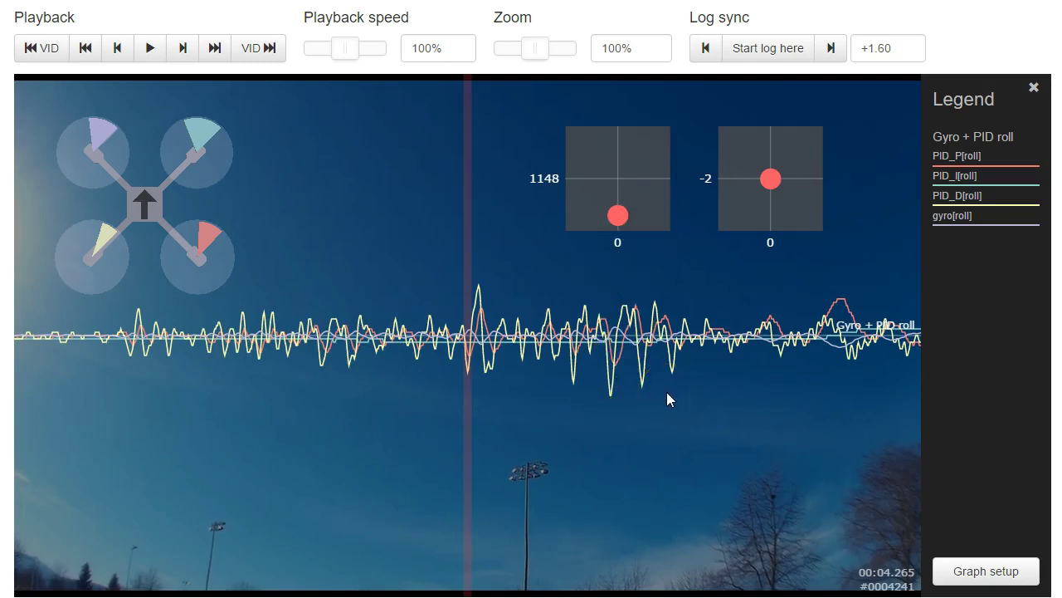
pyautogui.moveTo(795, 449); pyautogui.dragTo(89, 421)
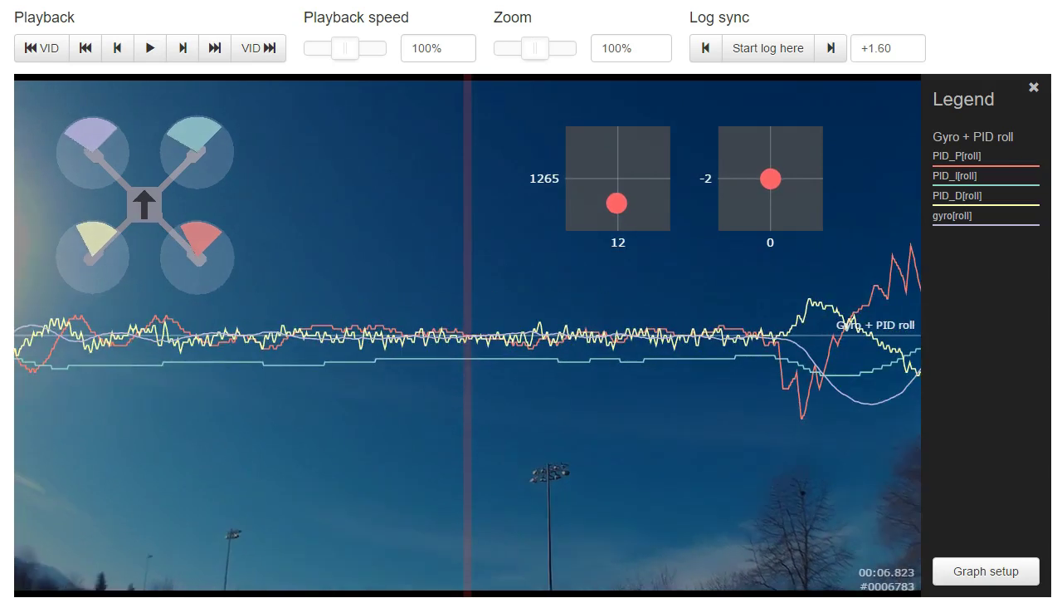
# Add a custom graph of the rcCommand field to the graph setup and compare it with the roll traces near 8.4 seconds
pyautogui.moveTo(484, 486); pyautogui.dragTo(360, 459)
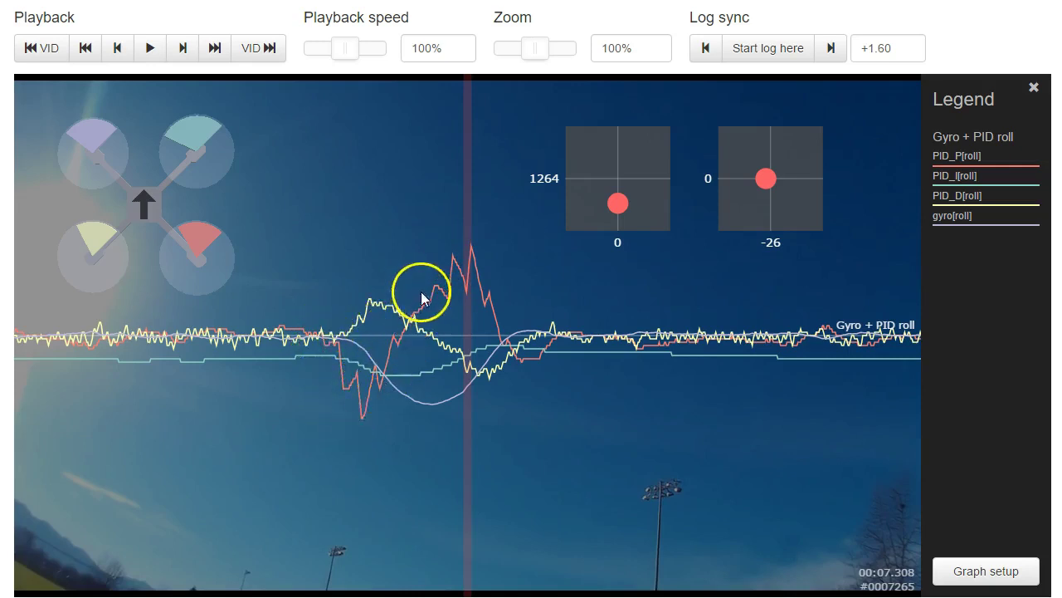
pyautogui.moveTo(590, 429); pyautogui.dragTo(62, 374)
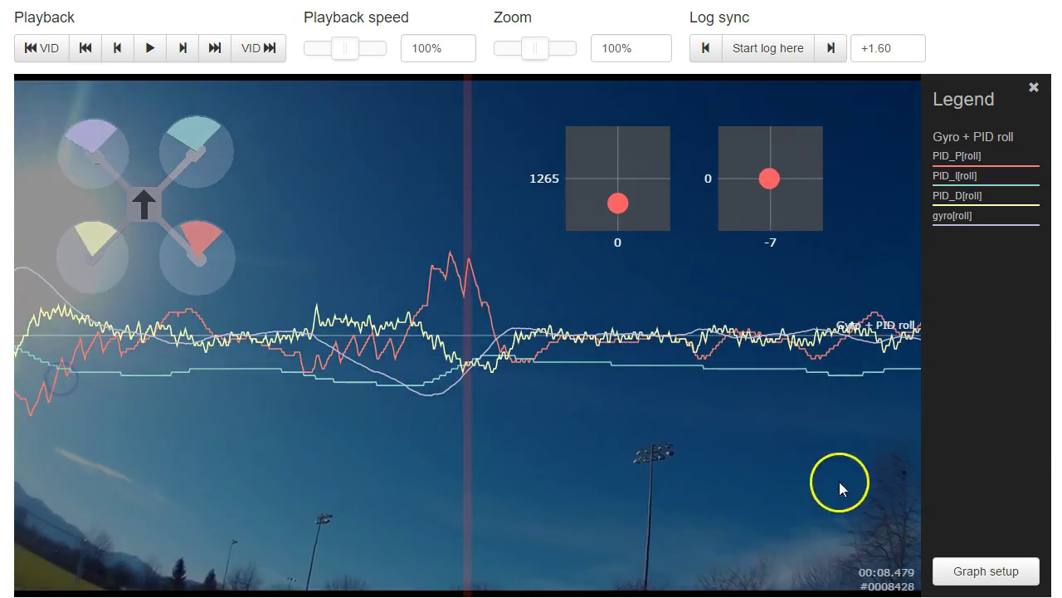
pyautogui.click(1011, 572)
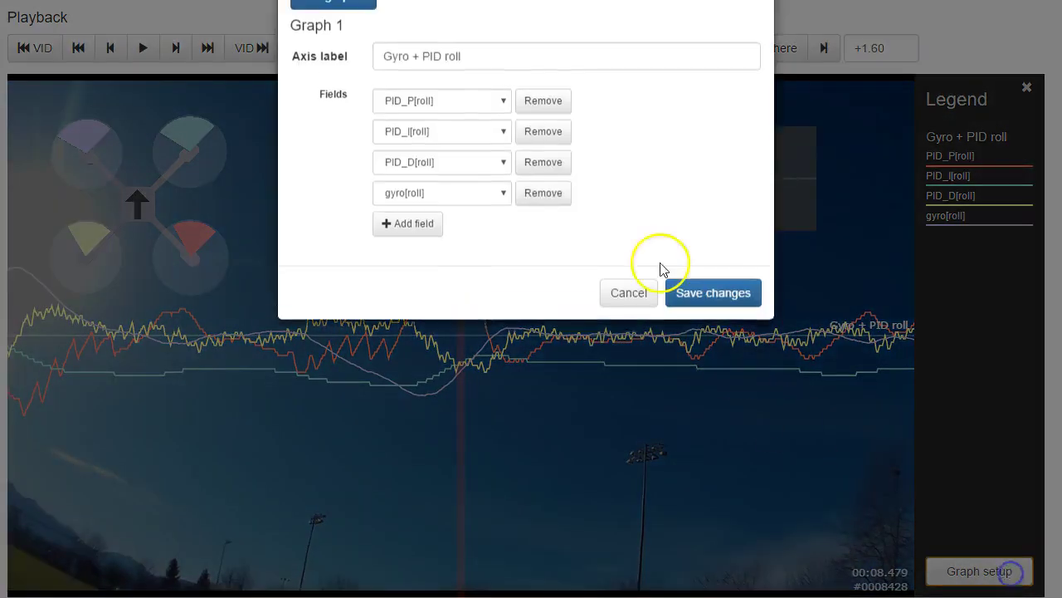
pyautogui.click(355, 7)
pyautogui.click(343, 32)
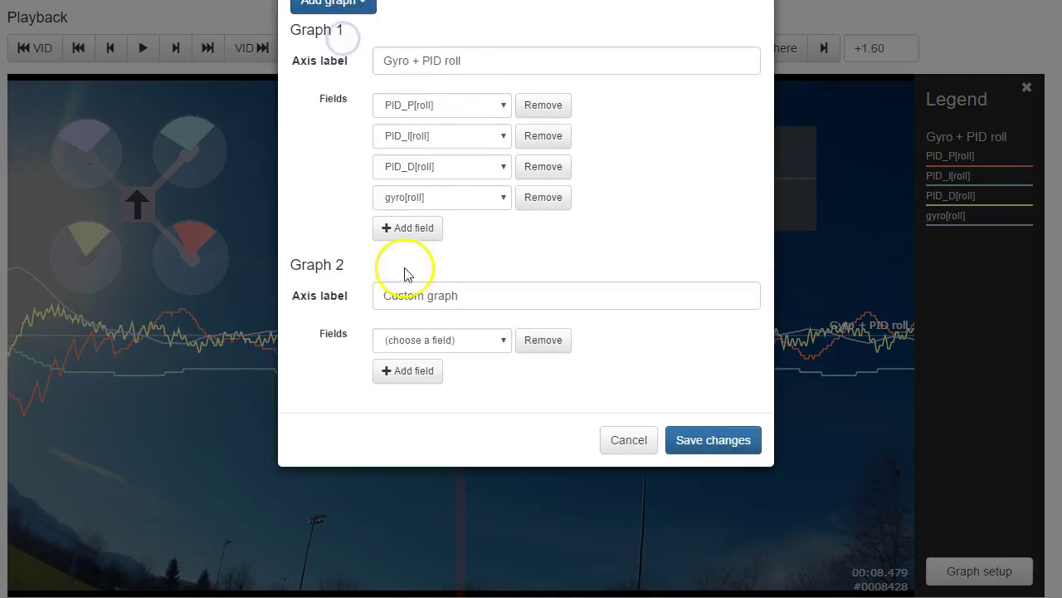
pyautogui.click(410, 340)
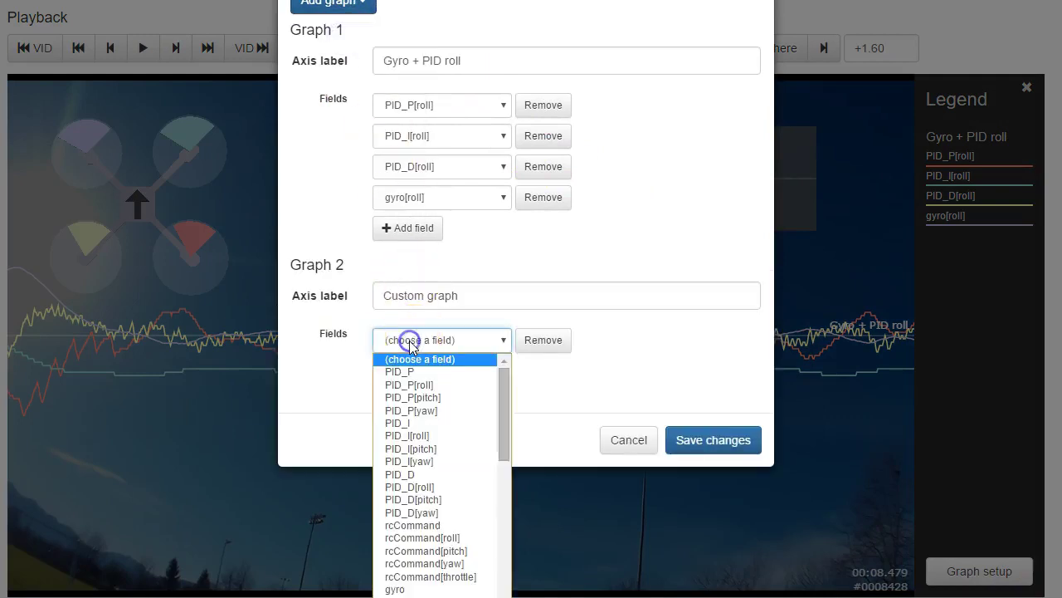
pyautogui.click(441, 526)
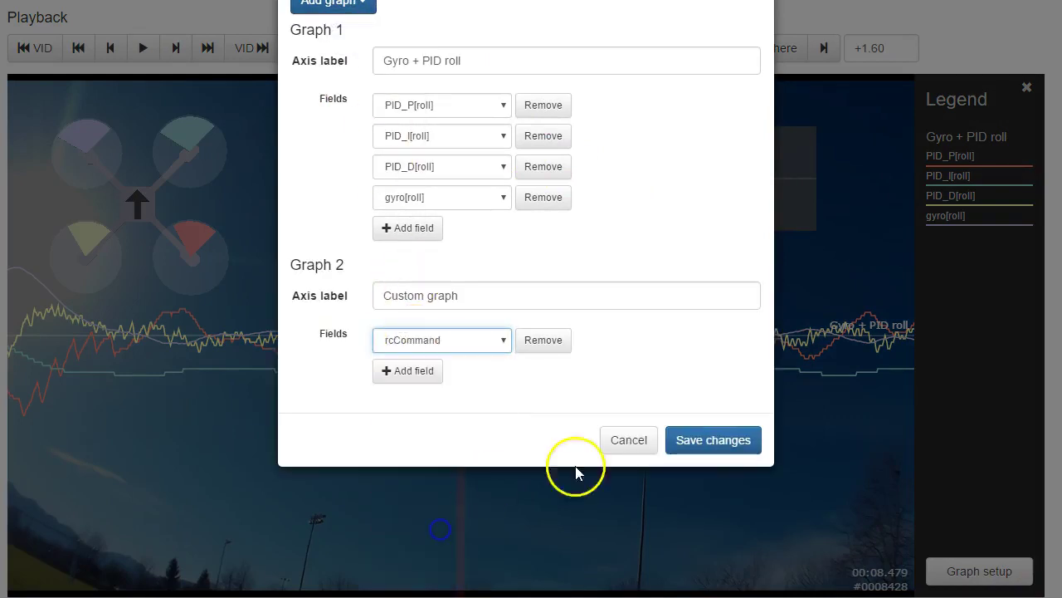
pyautogui.click(727, 444)
pyautogui.moveTo(486, 433); pyautogui.dragTo(505, 430)
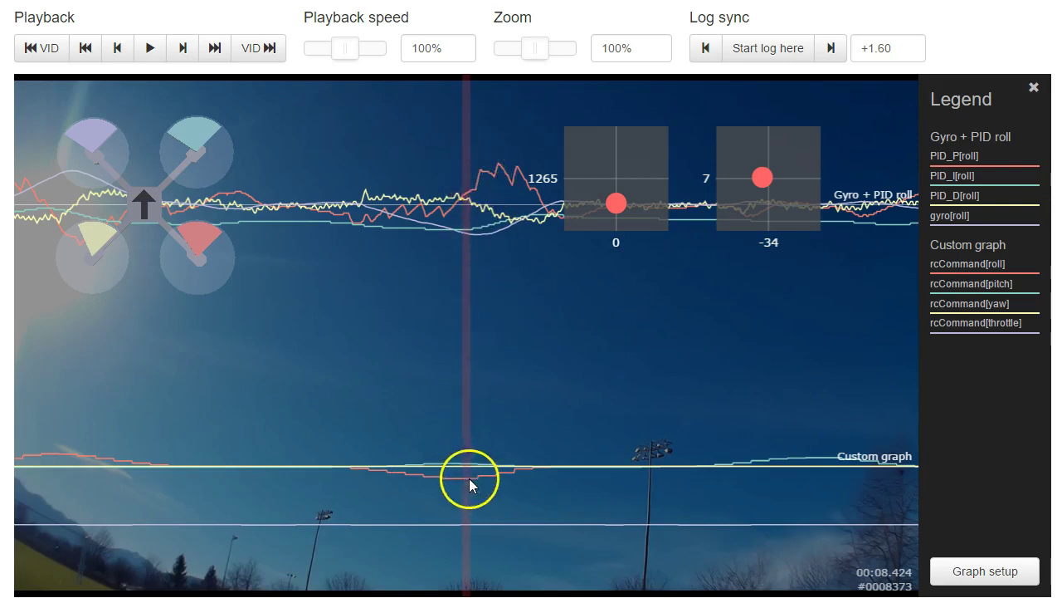
# Remove the custom rcCommand graph from the graph setup and save the changes
pyautogui.click(982, 569)
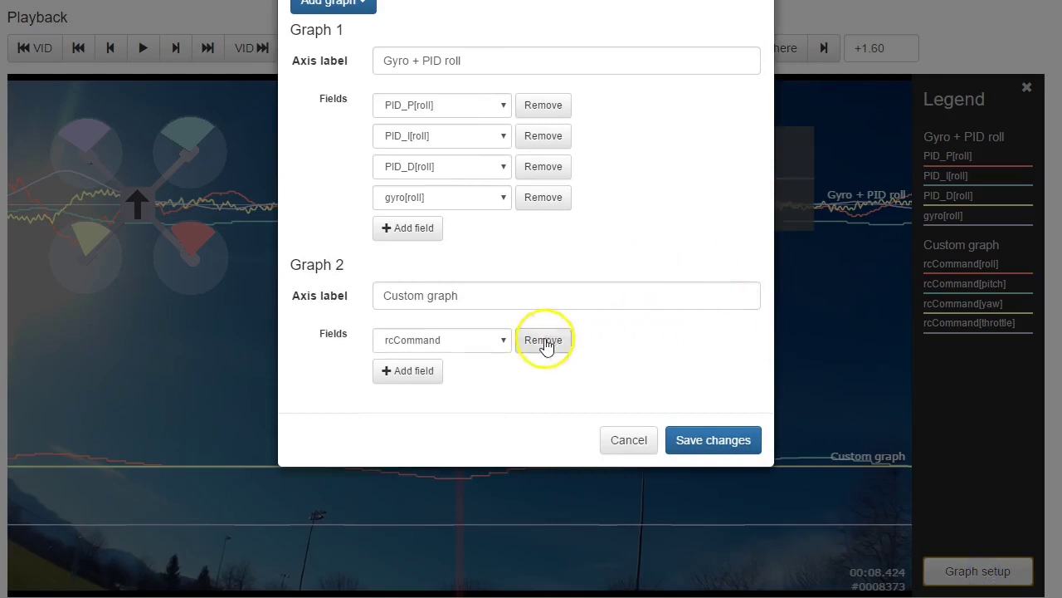
pyautogui.click(544, 339)
pyautogui.click(687, 288)
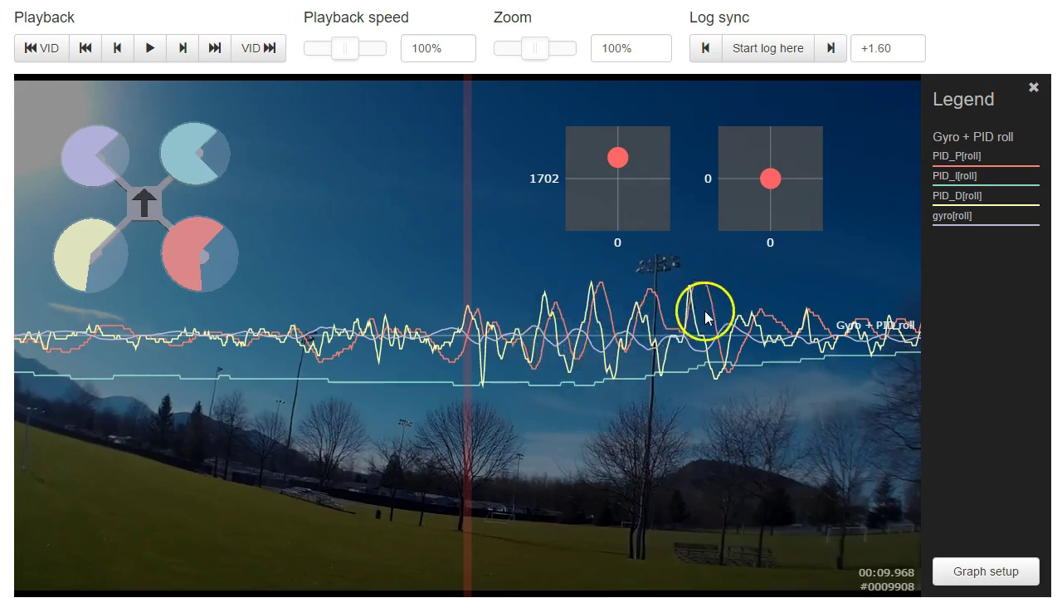
# Examine the roll PID and gyro traces from about 10 to 11.5 seconds into the flight
pyautogui.click(812, 445)
pyautogui.moveTo(812, 445); pyautogui.dragTo(814, 444)
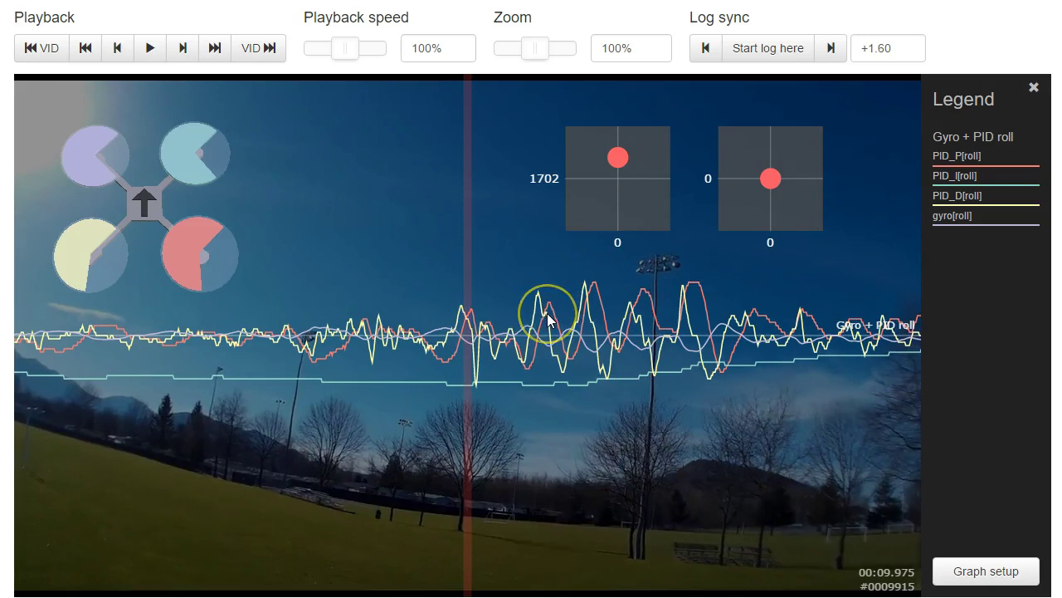
pyautogui.moveTo(772, 507); pyautogui.dragTo(619, 510)
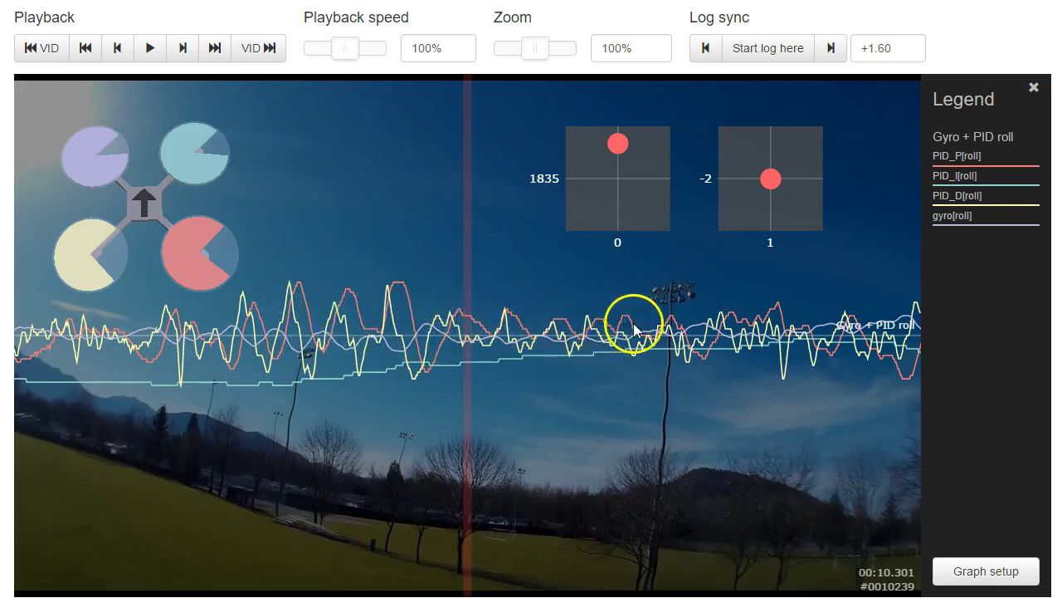
pyautogui.moveTo(587, 328); pyautogui.dragTo(561, 329)
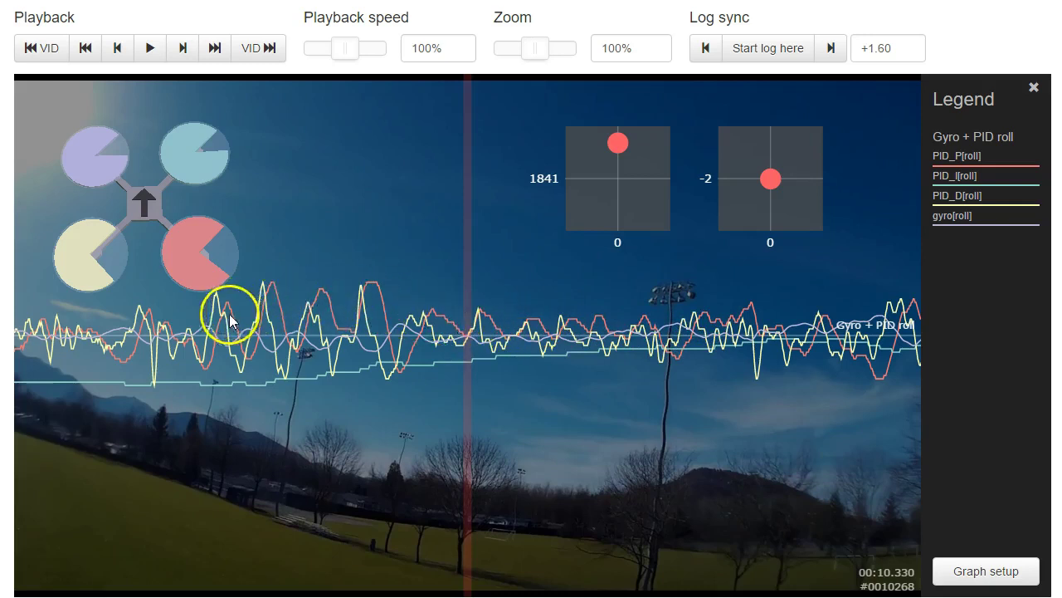
pyautogui.moveTo(679, 340); pyautogui.dragTo(264, 331)
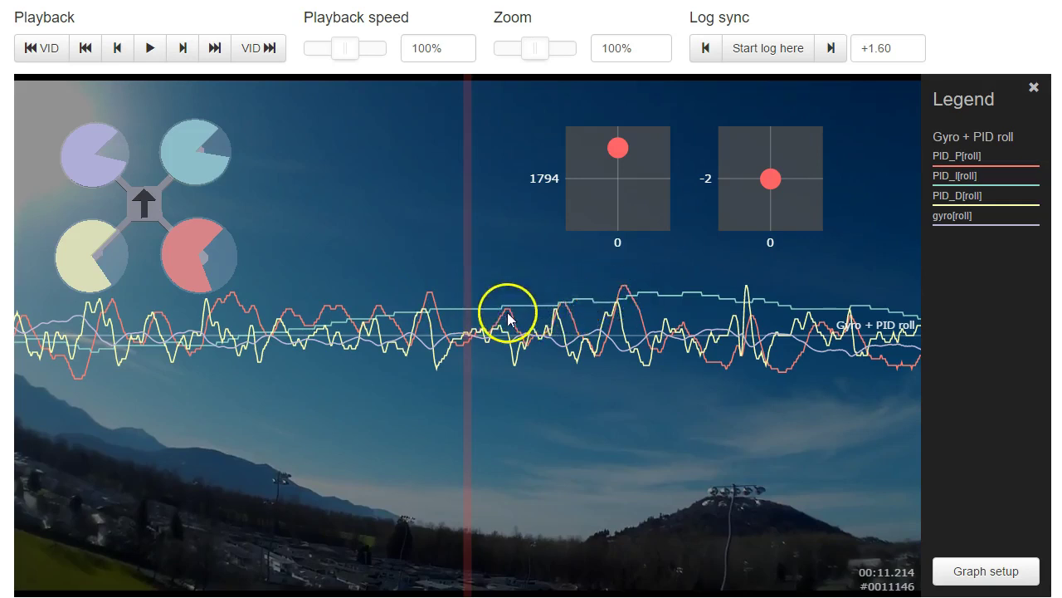
pyautogui.moveTo(507, 438); pyautogui.dragTo(1015, 453)
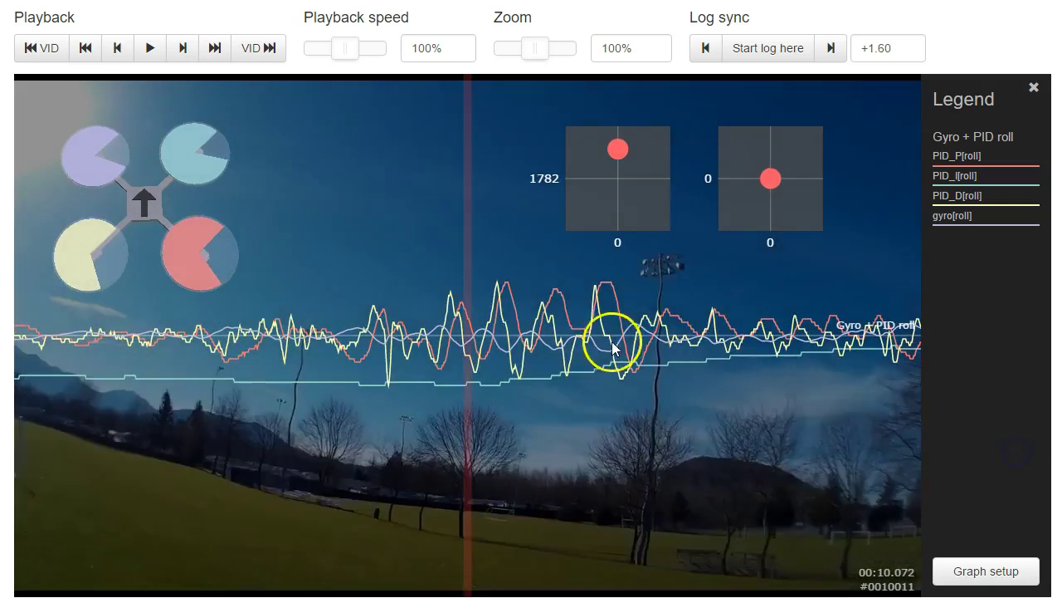
pyautogui.moveTo(724, 406); pyautogui.dragTo(270, 382)
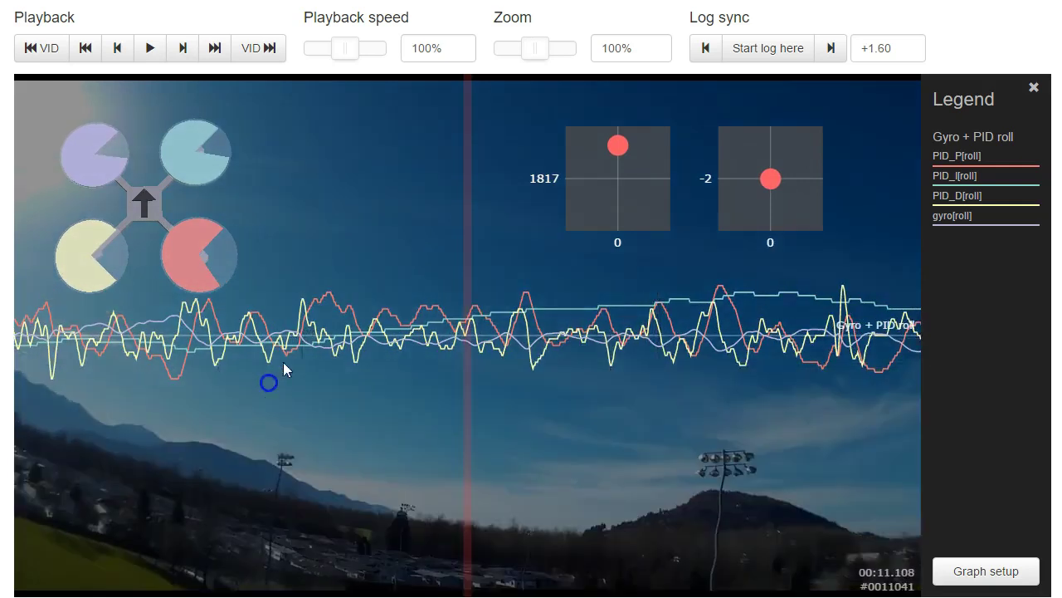
pyautogui.moveTo(654, 401); pyautogui.dragTo(506, 424)
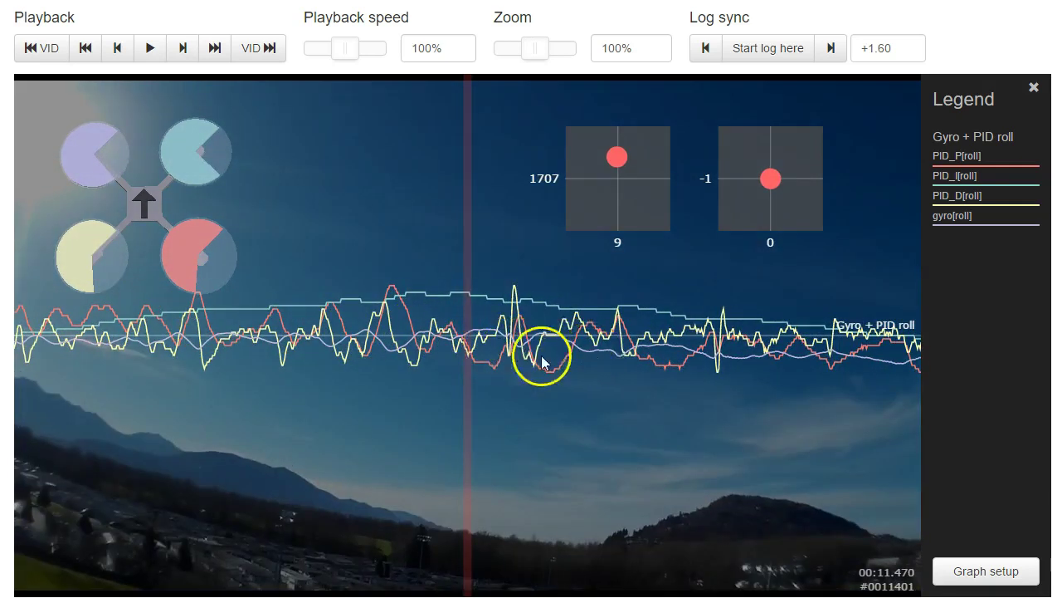
pyautogui.moveTo(918, 470); pyautogui.dragTo(621, 422)
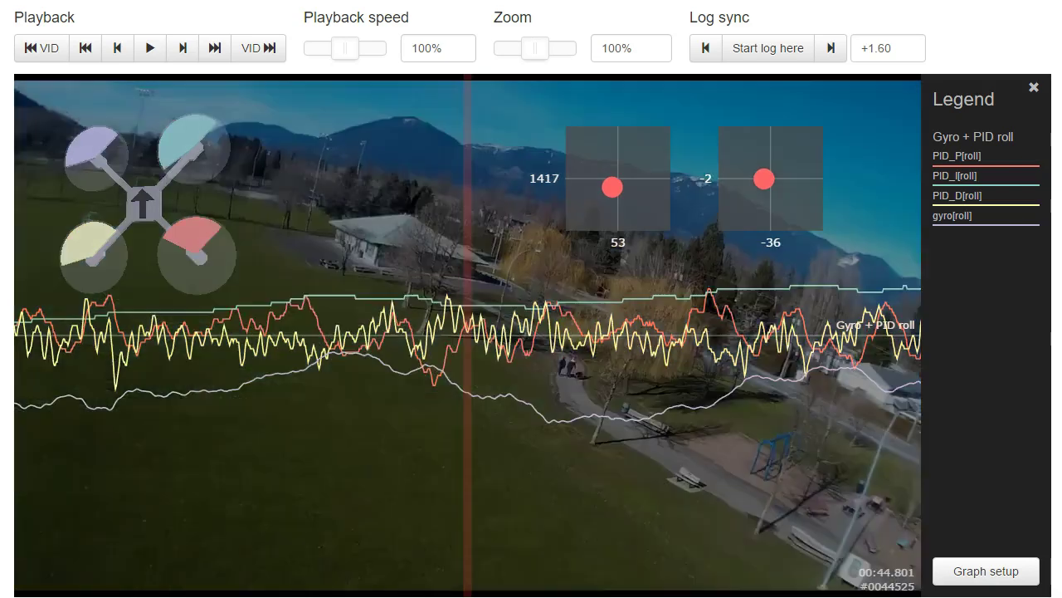
# Go back to about 43 seconds into the flight, play the log with its video, and pause at about 48 seconds
pyautogui.moveTo(437, 524); pyautogui.dragTo(467, 514)
pyautogui.moveTo(28, 489); pyautogui.dragTo(540, 487)
pyautogui.moveTo(122, 490); pyautogui.dragTo(855, 496)
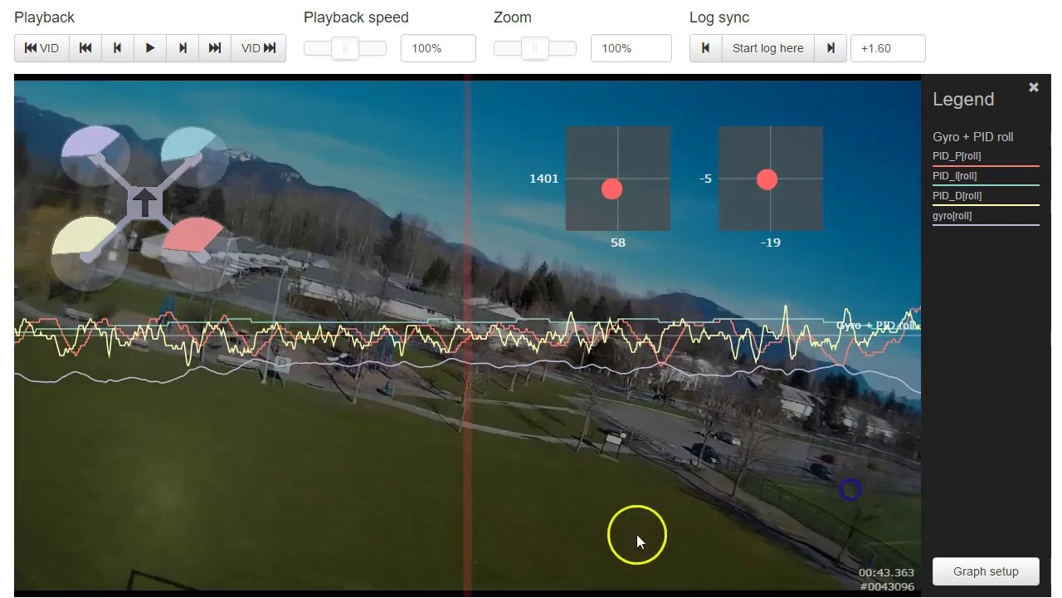
pyautogui.moveTo(302, 521); pyautogui.dragTo(517, 517)
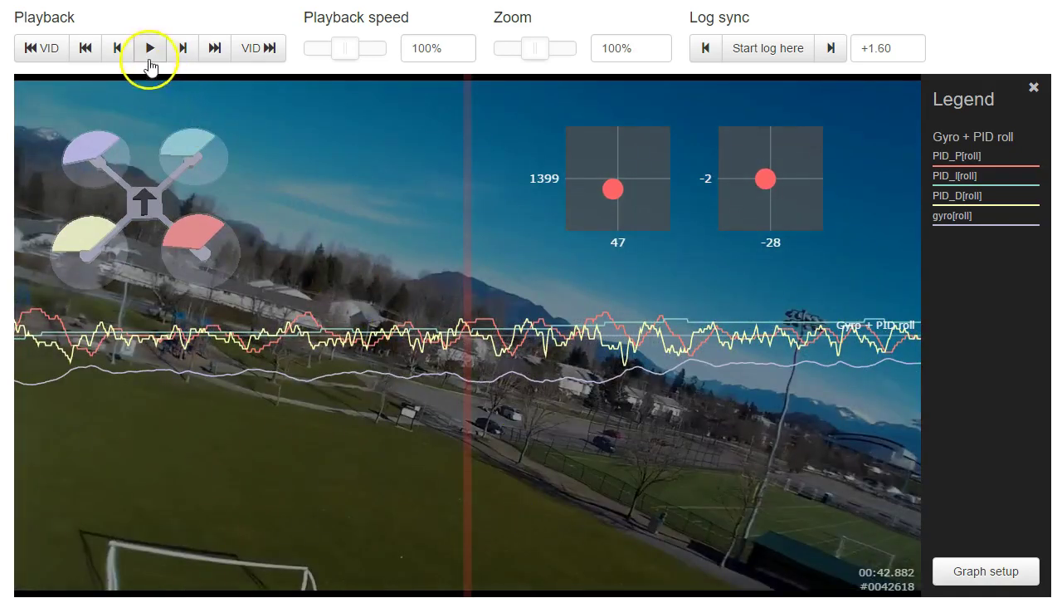
pyautogui.click(150, 57)
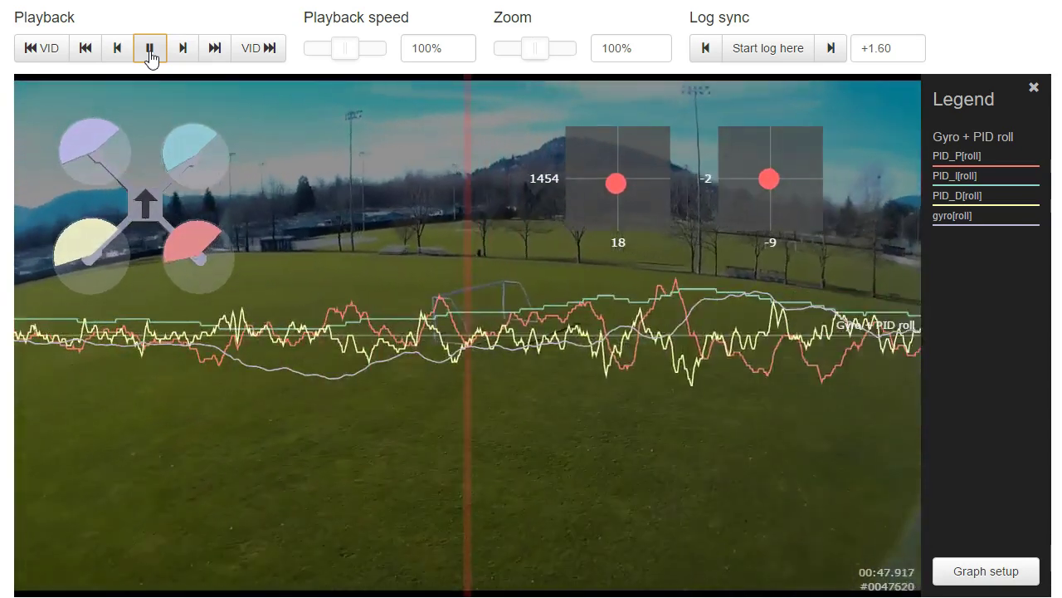
pyautogui.click(150, 55)
# Examine the roll PID and gyro traces between about 44 and 46 seconds into the flight
pyautogui.moveTo(332, 519); pyautogui.dragTo(863, 518)
pyautogui.moveTo(227, 378); pyautogui.dragTo(599, 371)
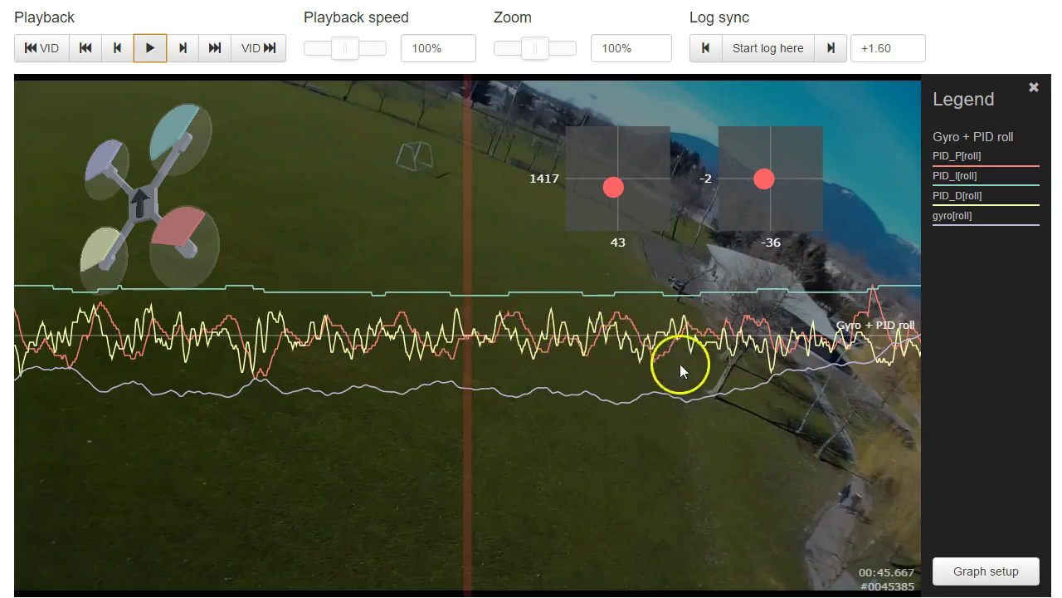
pyautogui.moveTo(656, 359); pyautogui.dragTo(1061, 432)
pyautogui.moveTo(503, 439); pyautogui.dragTo(593, 438)
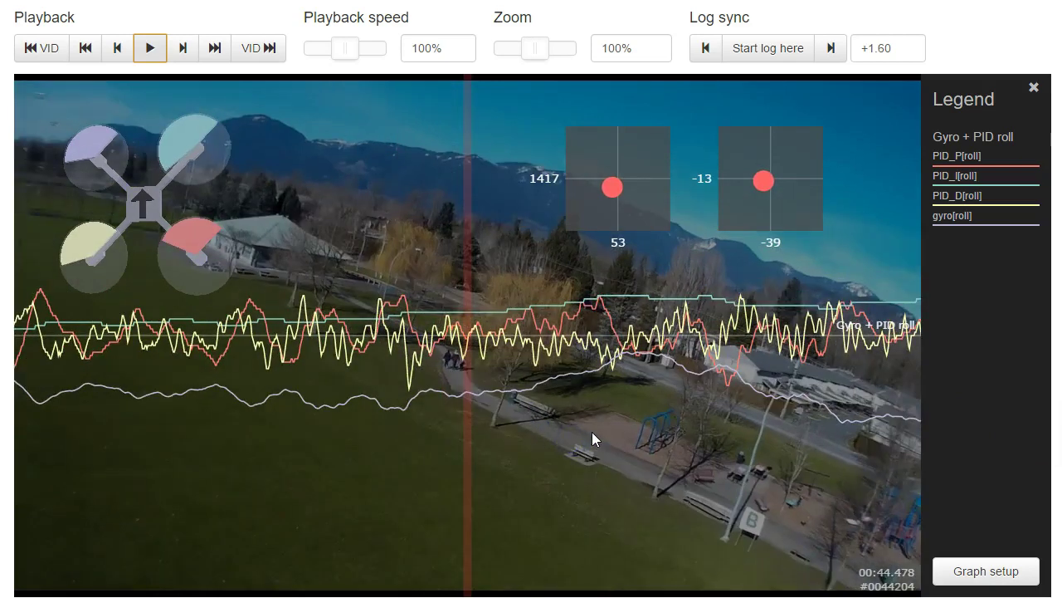
pyautogui.moveTo(366, 451); pyautogui.dragTo(148, 521)
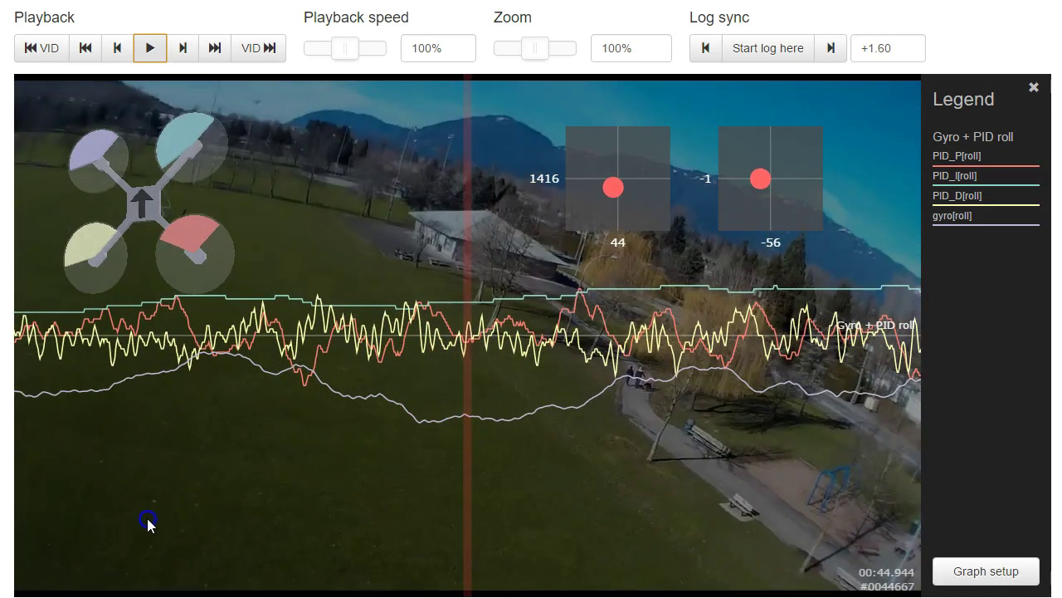
pyautogui.moveTo(519, 495); pyautogui.dragTo(99, 492)
pyautogui.moveTo(476, 467); pyautogui.dragTo(288, 474)
pyautogui.moveTo(510, 457); pyautogui.dragTo(0, 456)
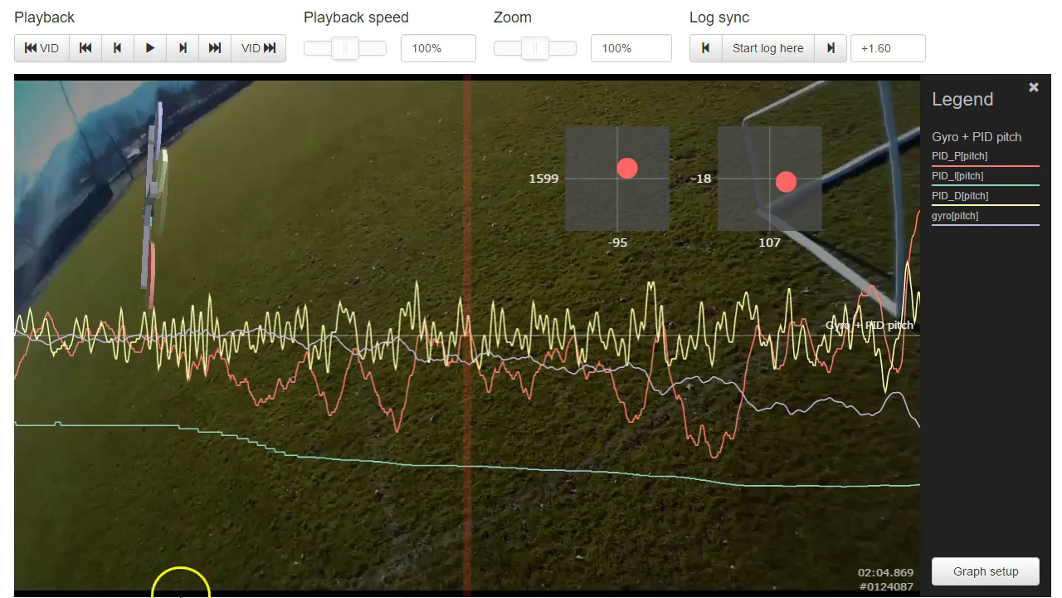
# Play a short stretch of the flight from about 2:05, pause it, and examine the pitch PID and gyro traces there
pyautogui.click(152, 48)
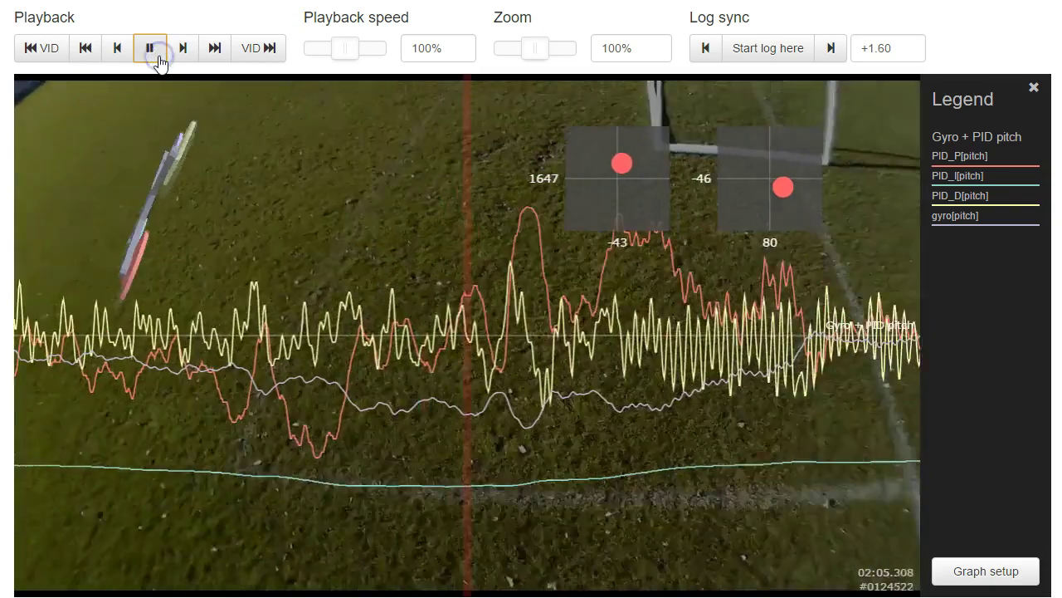
pyautogui.click(159, 55)
pyautogui.moveTo(328, 498); pyautogui.dragTo(848, 504)
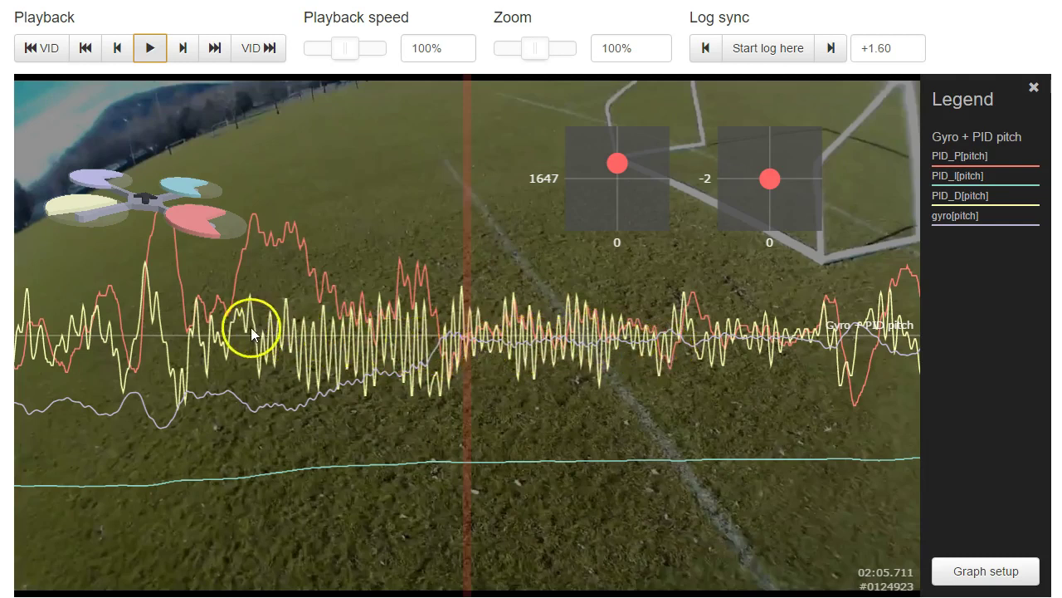
pyautogui.moveTo(424, 374); pyautogui.dragTo(527, 380)
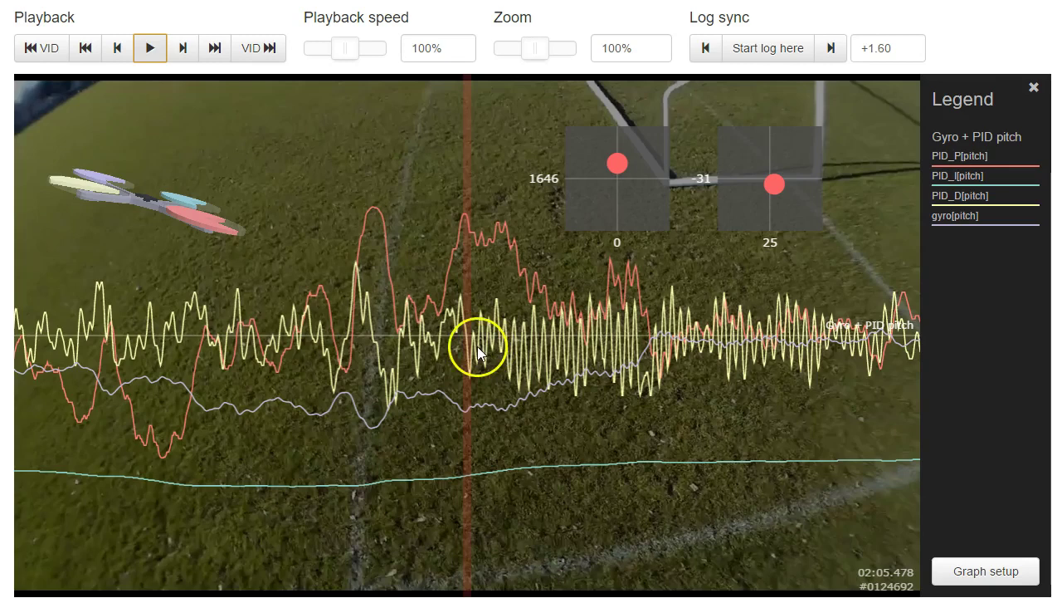
pyautogui.moveTo(681, 362); pyautogui.dragTo(731, 366)
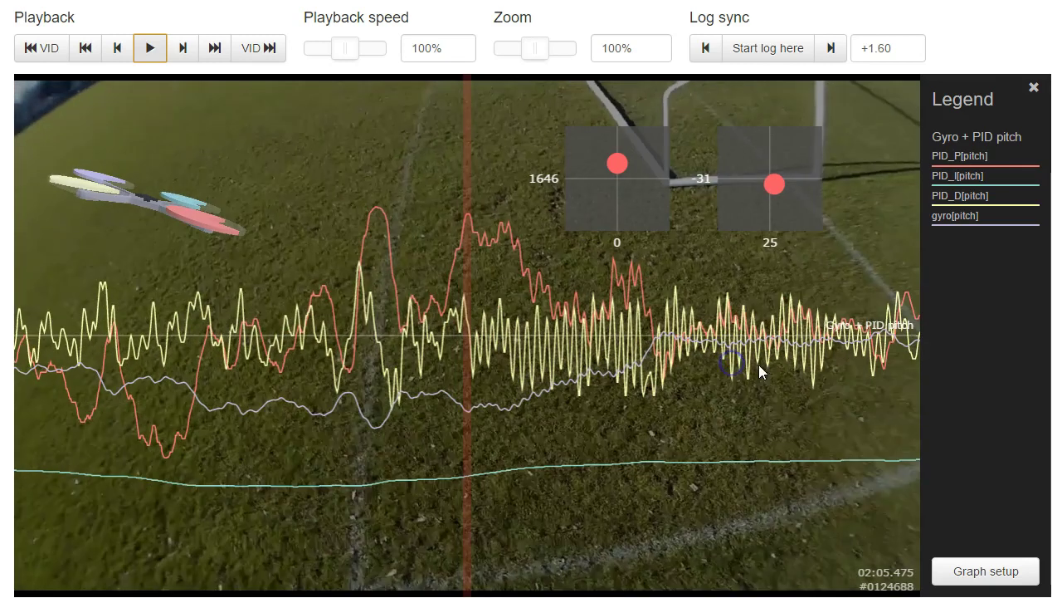
pyautogui.moveTo(592, 342); pyautogui.dragTo(583, 347)
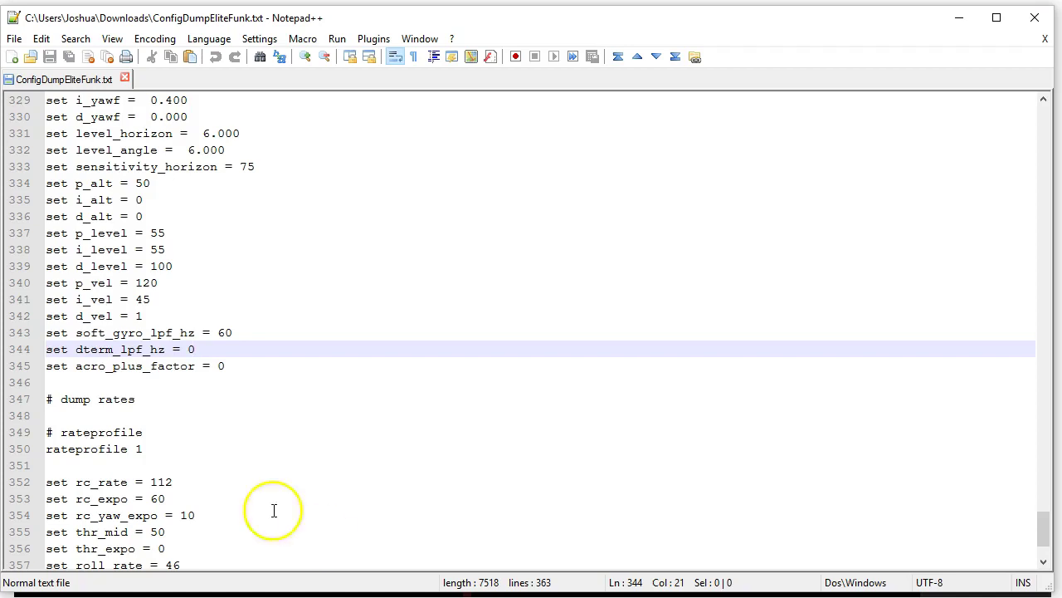
# Check the dterm_lpf_hz filter setting in the config dump in Notepad++
pyautogui.doubleClick(84, 352)
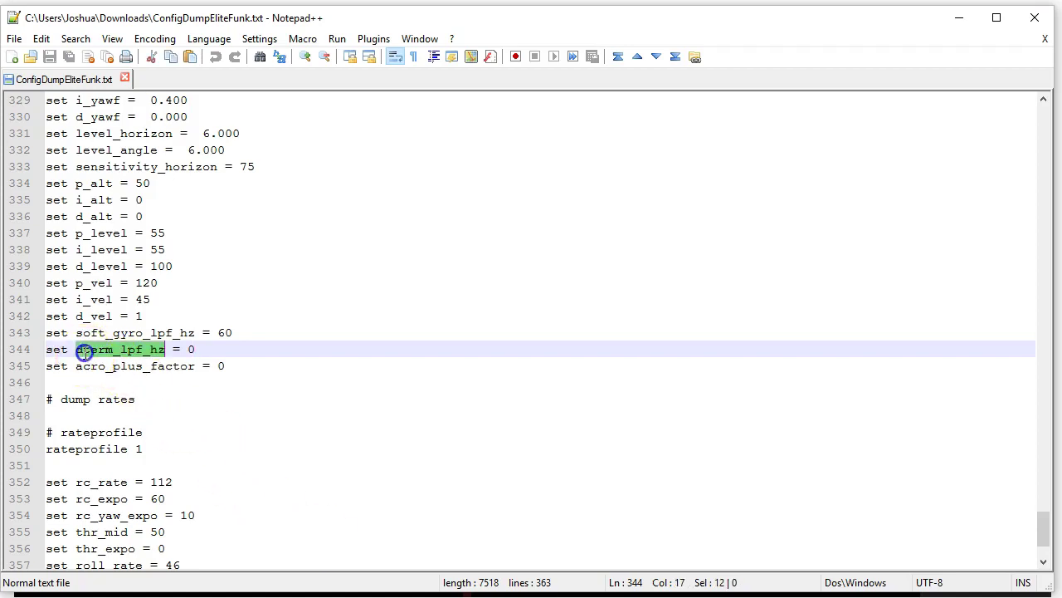
pyautogui.click(166, 352)
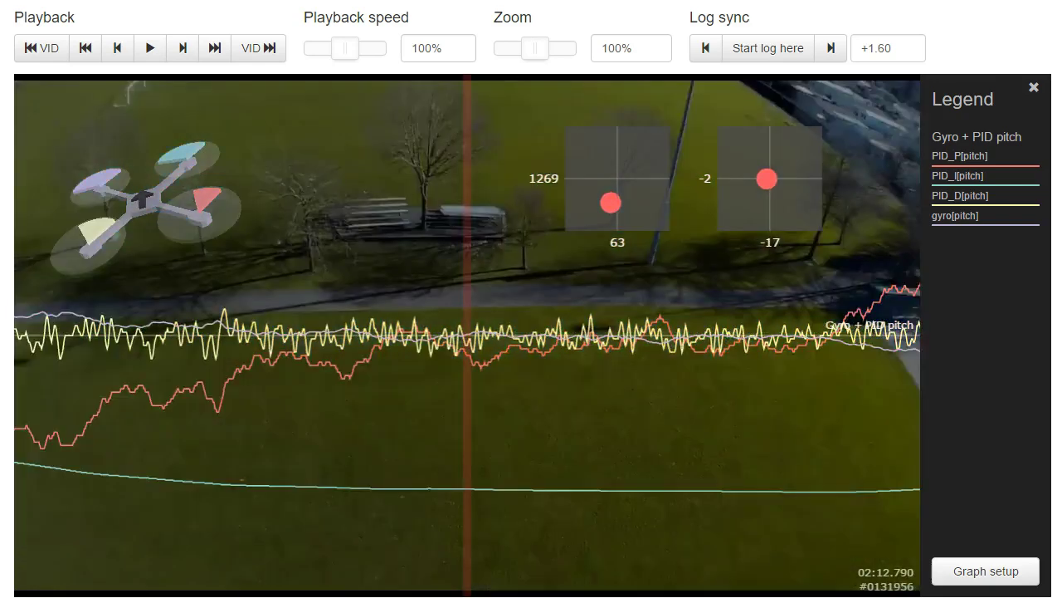
# In the log viewer, examine the pitch PID and gyro traces from about 2:09 to 2:10 into the flight
pyautogui.moveTo(0, 459); pyautogui.dragTo(1051, 540)
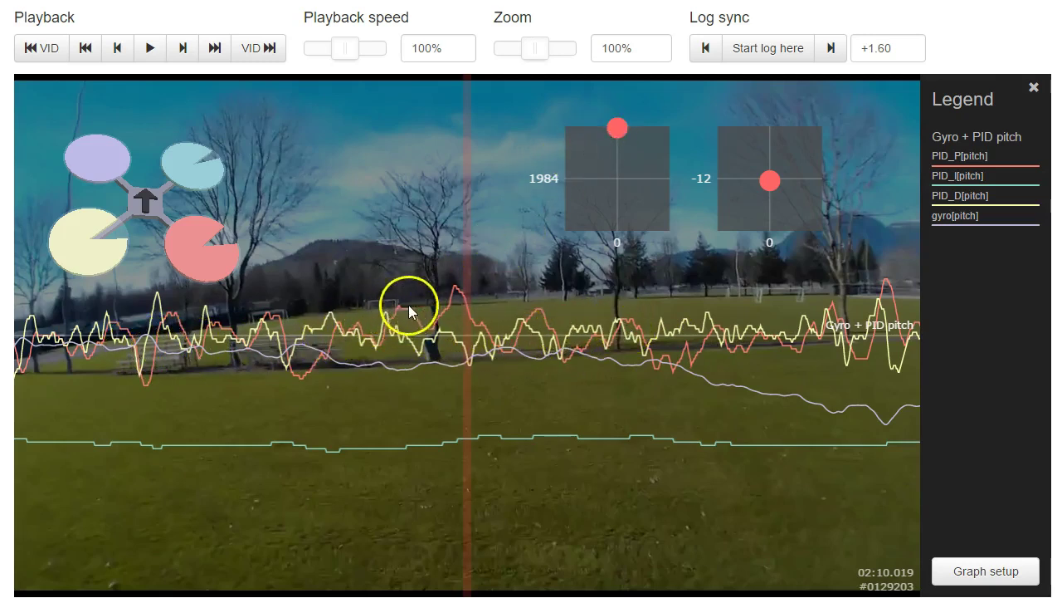
pyautogui.moveTo(304, 360); pyautogui.dragTo(738, 388)
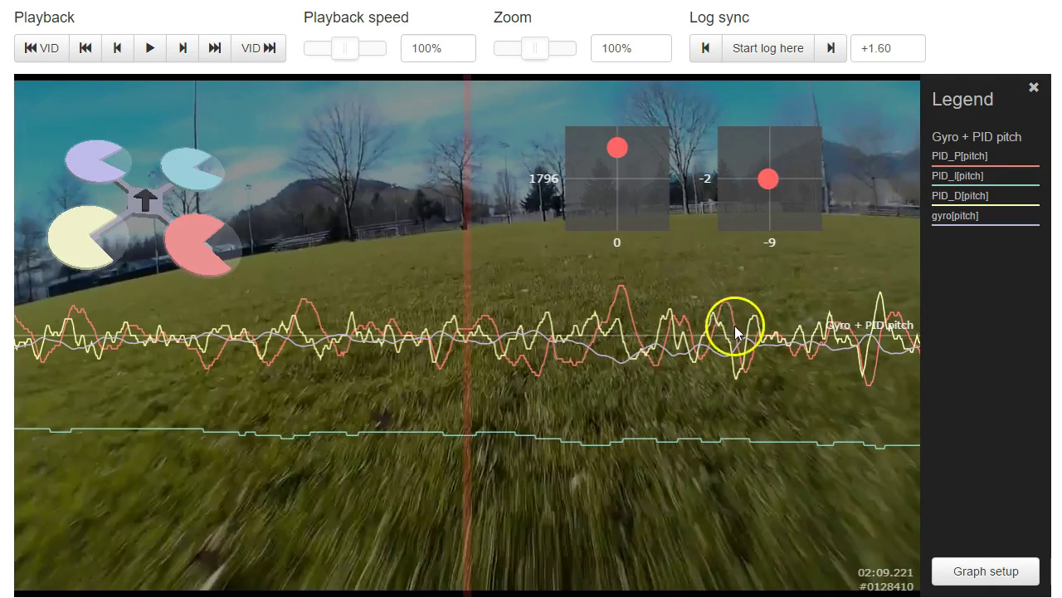
pyautogui.moveTo(754, 378); pyautogui.dragTo(454, 355)
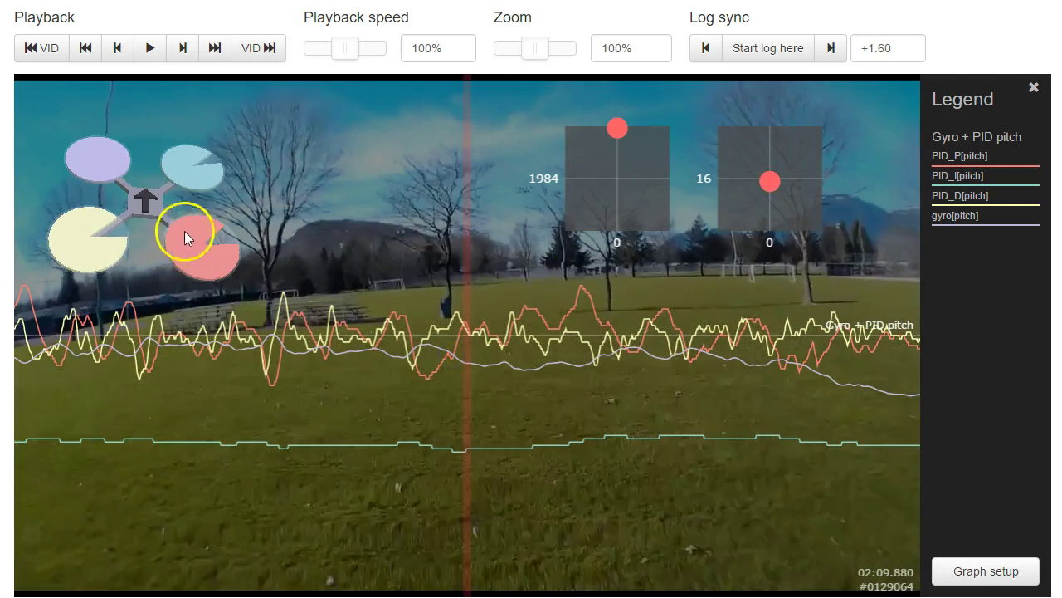
pyautogui.moveTo(581, 373); pyautogui.dragTo(328, 382)
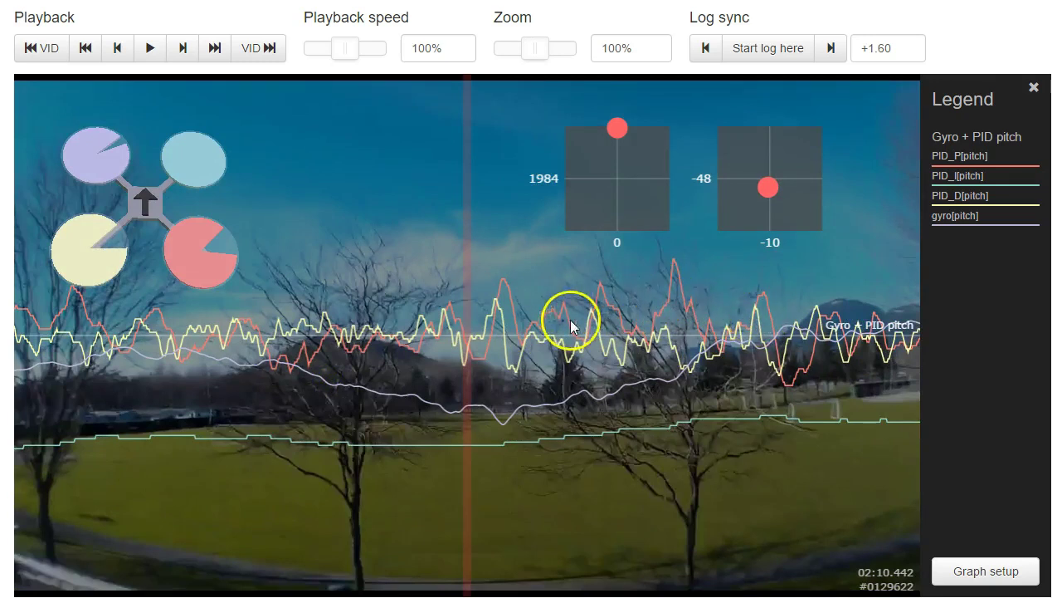
# Replace the pitch graph with the preset Gyro + PID yaw graph and save the graph setup
pyautogui.moveTo(790, 353); pyautogui.dragTo(589, 507)
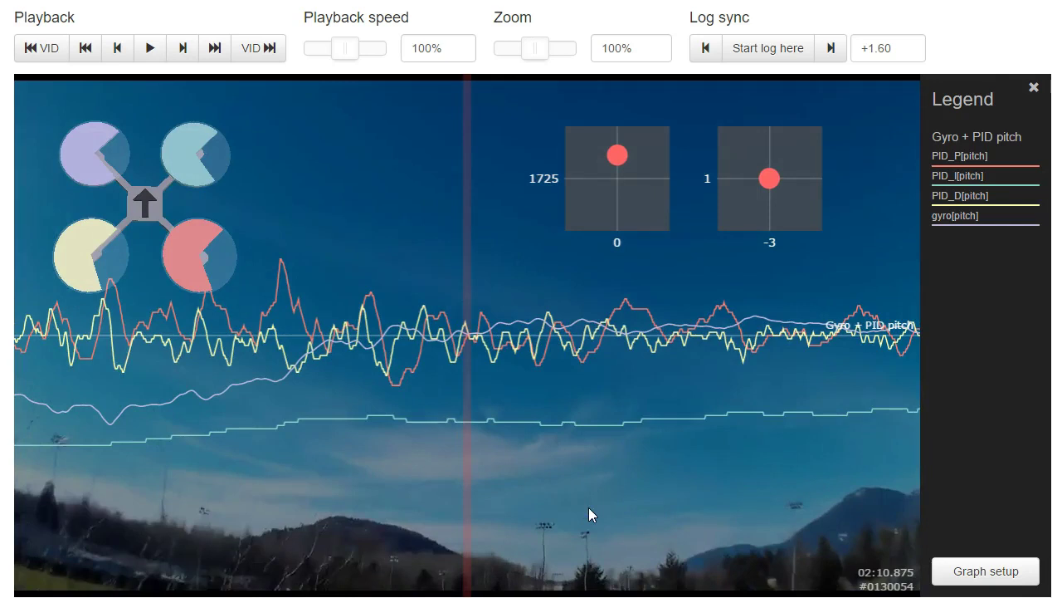
pyautogui.click(979, 569)
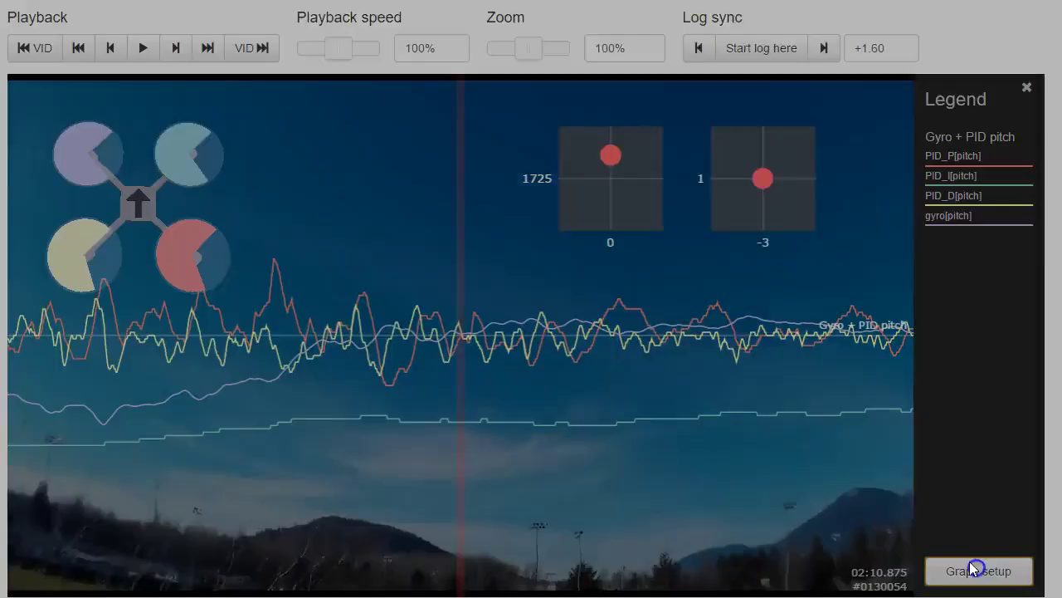
pyautogui.click(543, 105)
pyautogui.click(543, 104)
pyautogui.click(542, 105)
pyautogui.click(543, 105)
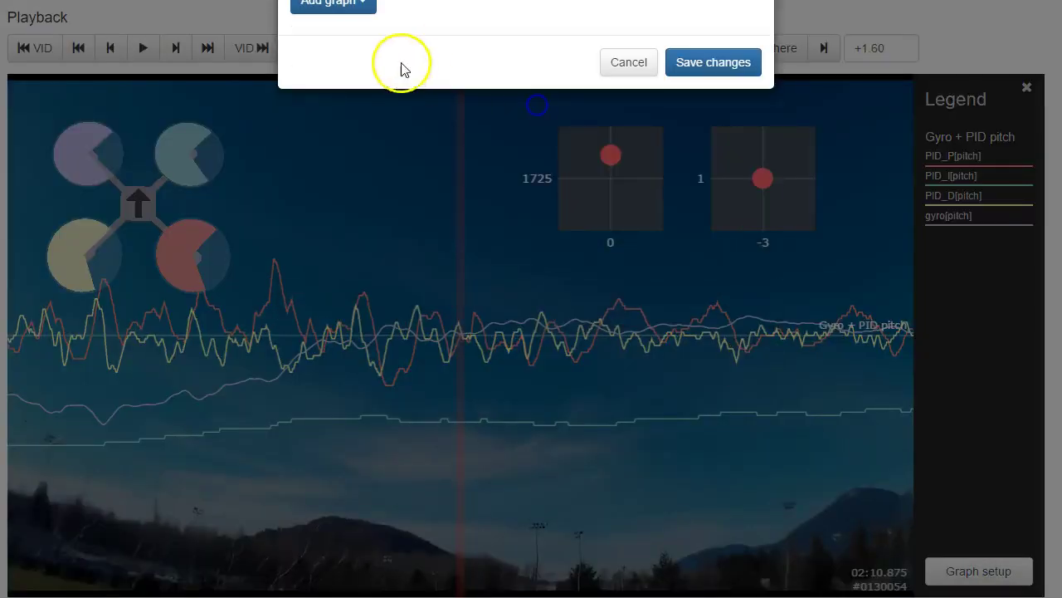
pyautogui.click(324, 5)
pyautogui.click(320, 173)
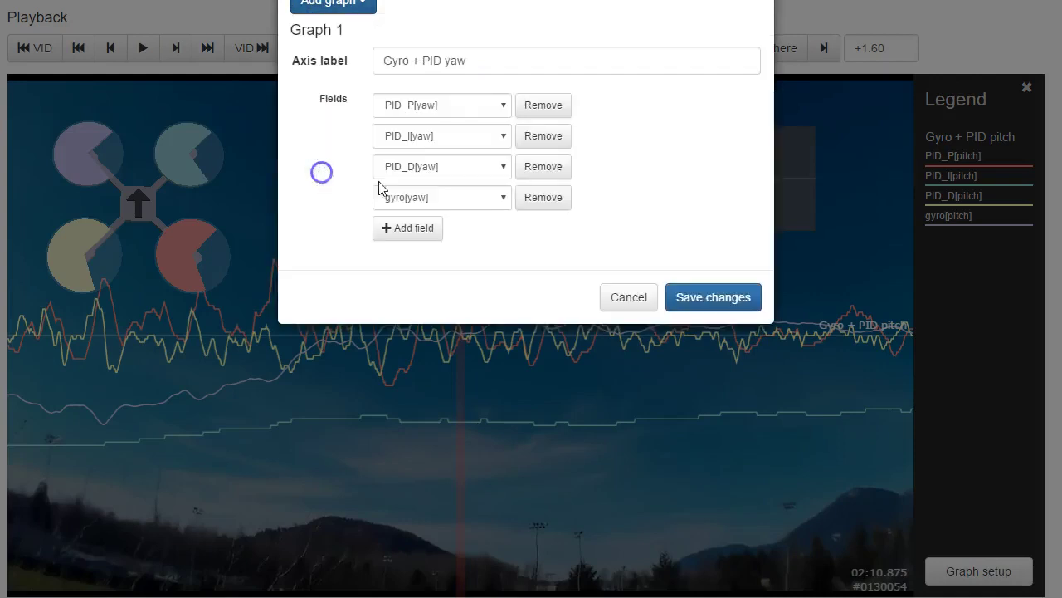
pyautogui.click(710, 299)
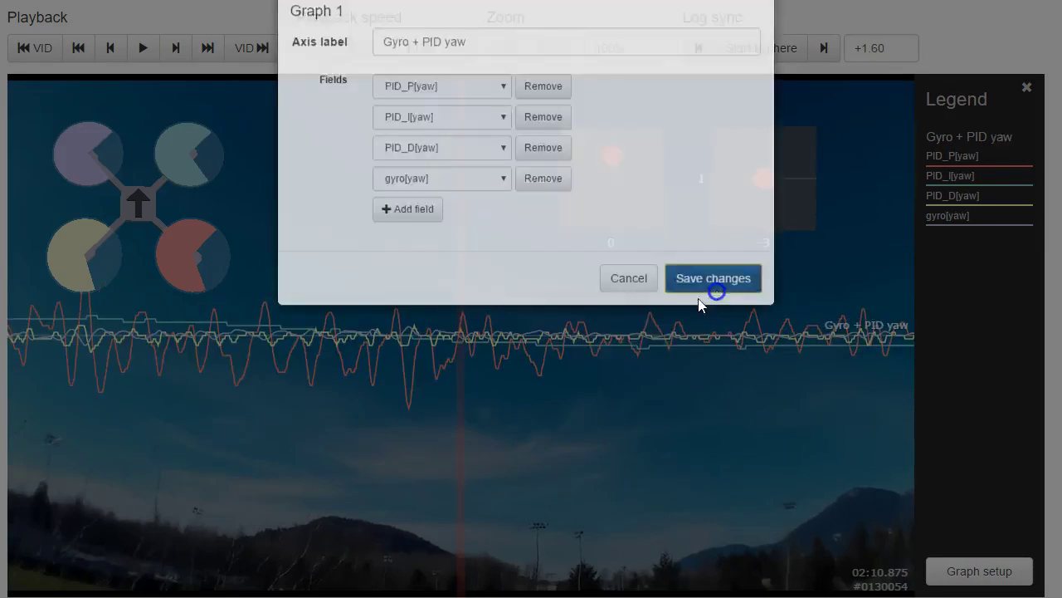
# Examine the yaw PID and gyro traces around 2:09 into the flight
pyautogui.moveTo(309, 476); pyautogui.dragTo(963, 498)
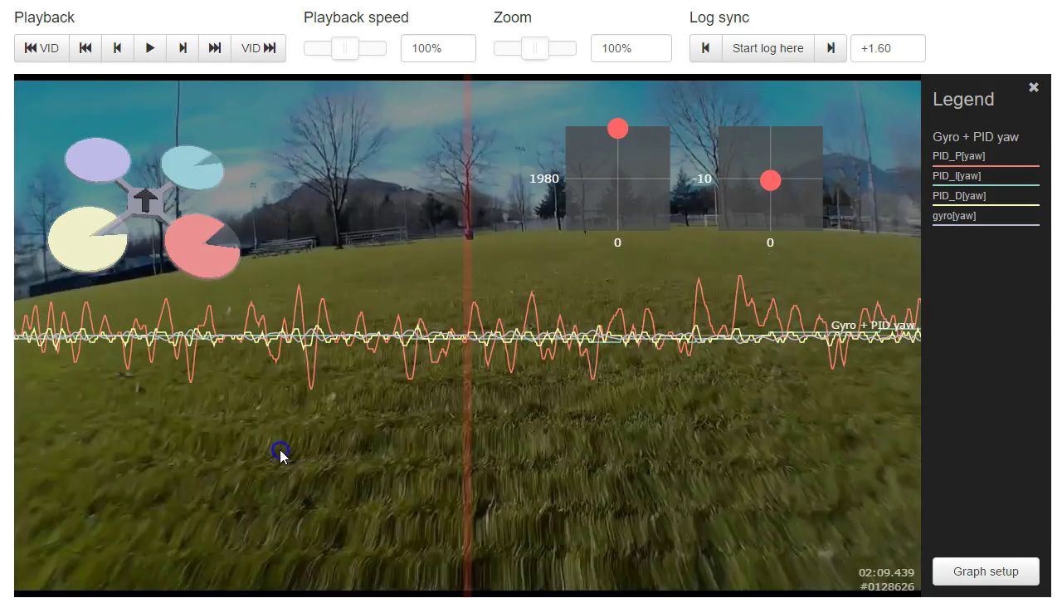
pyautogui.moveTo(281, 454); pyautogui.dragTo(468, 451)
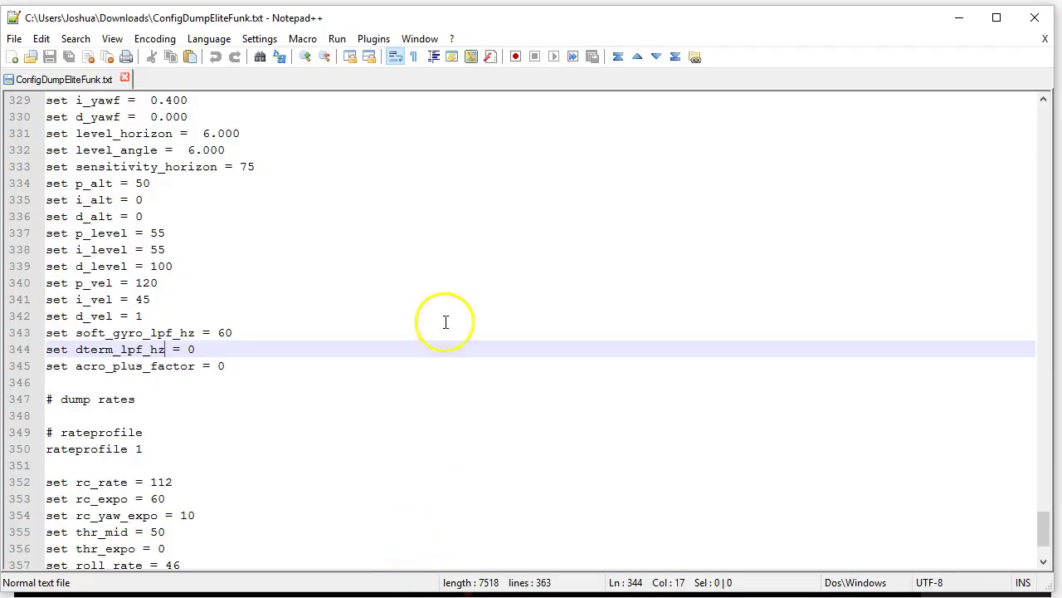
# In Notepad++, look through the PID, filter and rate settings of the config dump and check the d_pitch and d_roll values
pyautogui.scroll(-2, 360, 348)
pyautogui.scroll(4, 361, 348)
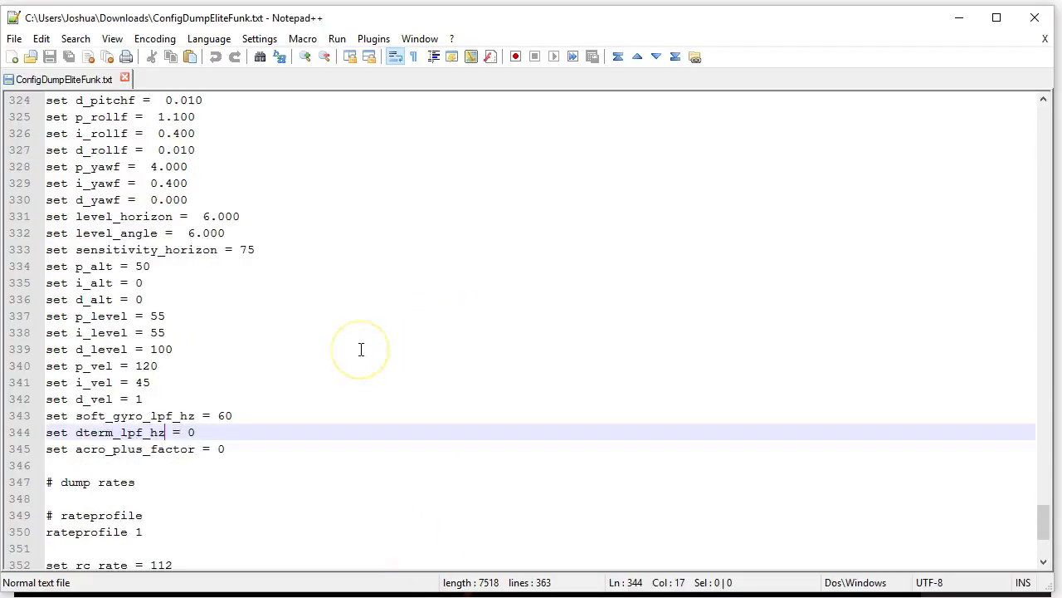
pyautogui.scroll(3, 361, 348)
pyautogui.scroll(-7, 356, 324)
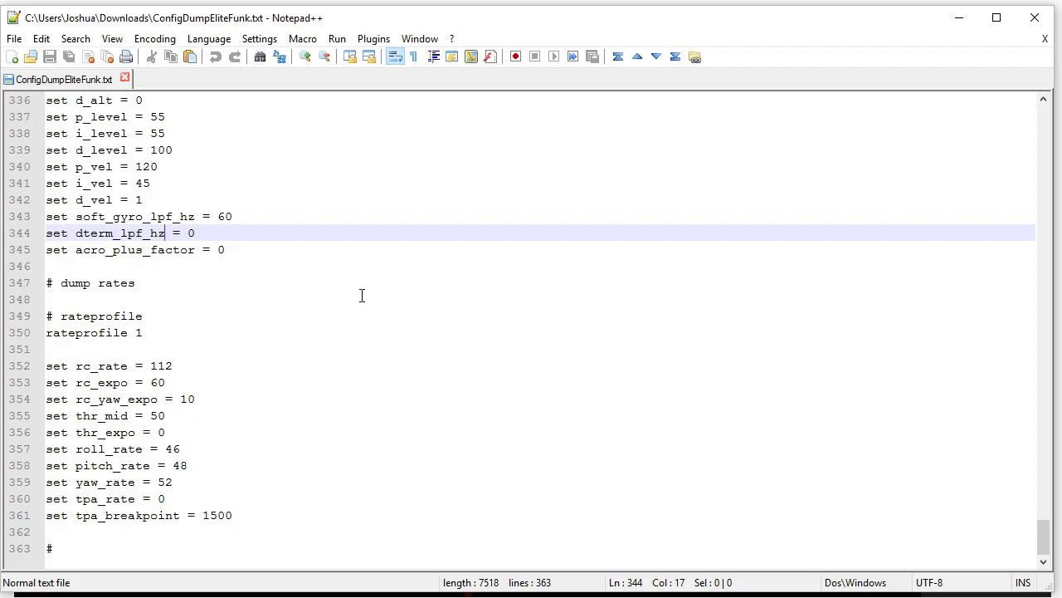
pyautogui.scroll(9, 362, 295)
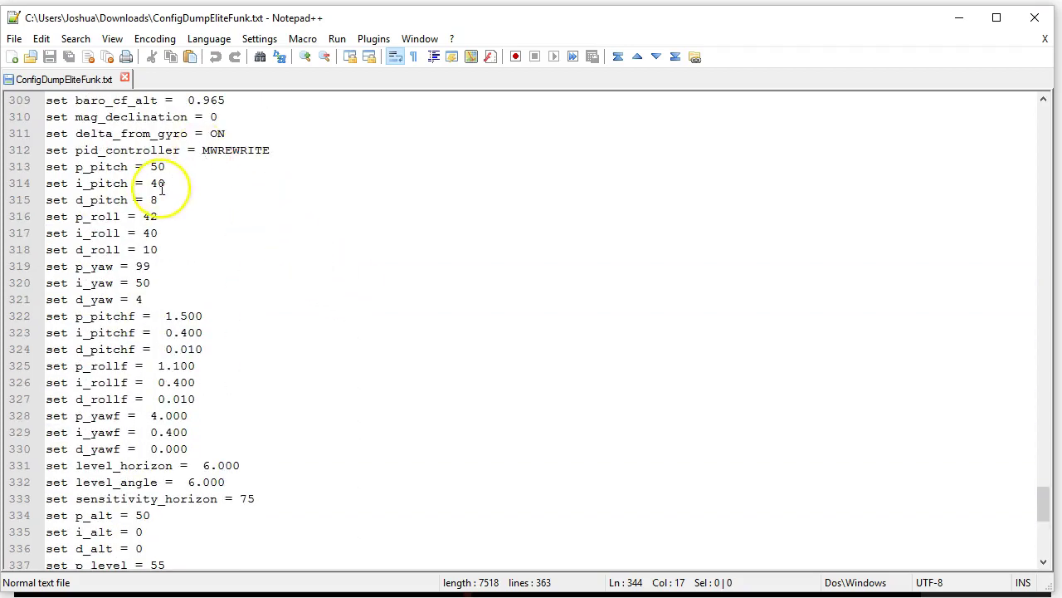
pyautogui.click(149, 203)
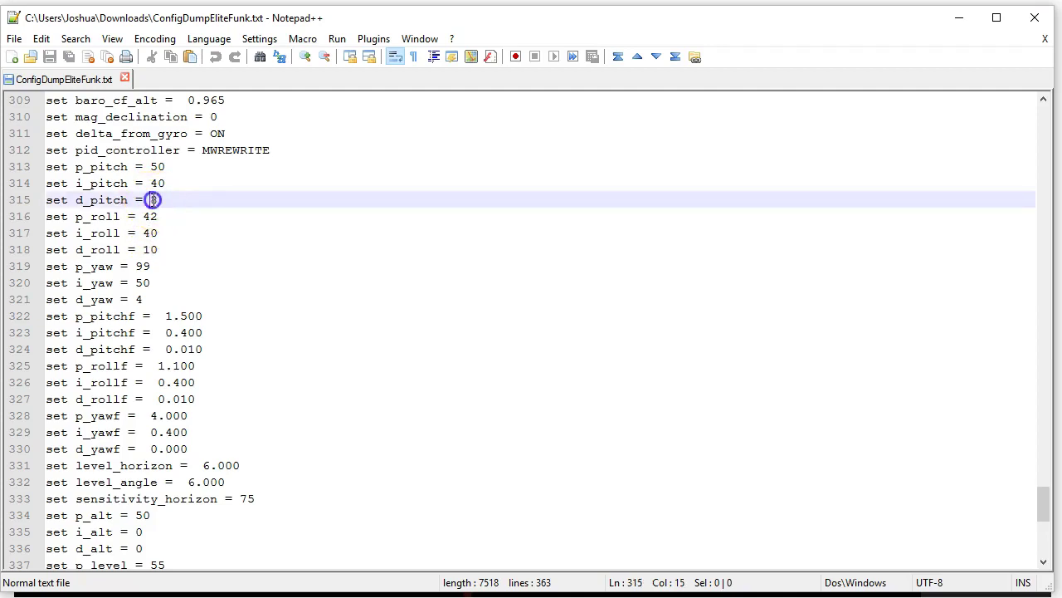
pyautogui.click(158, 249)
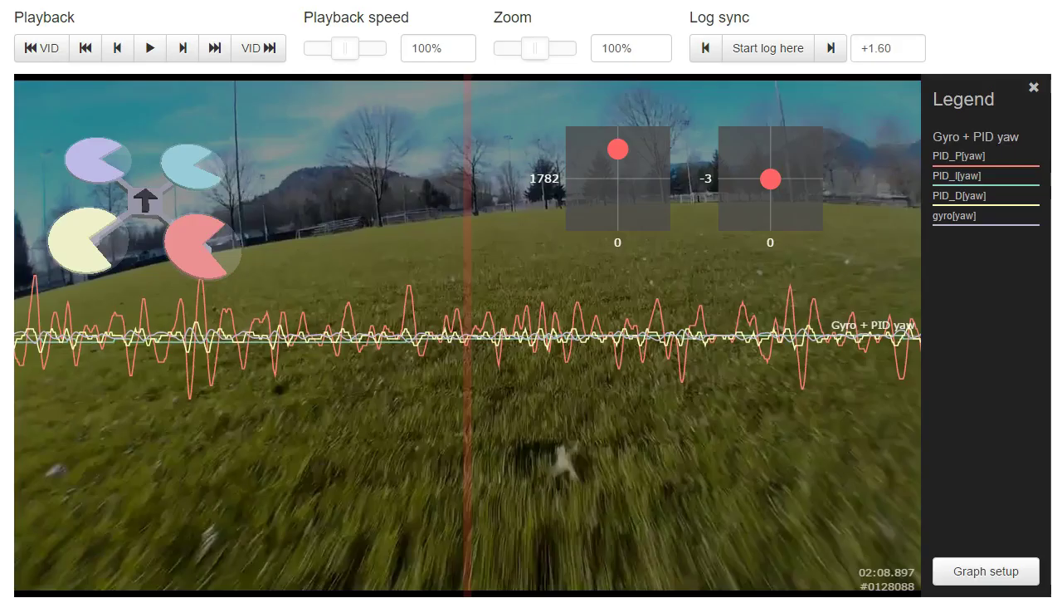
# In the log viewer, examine the yaw PID and gyro traces backwards from about 2:09 to 2:03 into the flight
pyautogui.moveTo(235, 450); pyautogui.dragTo(937, 501)
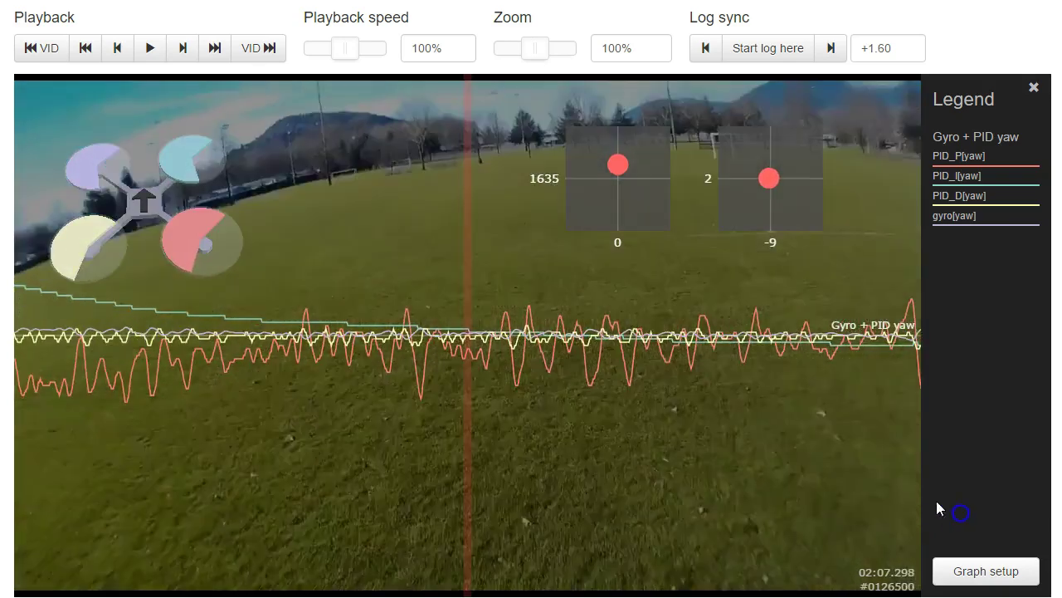
pyautogui.moveTo(573, 486); pyautogui.dragTo(1061, 466)
pyautogui.moveTo(334, 419); pyautogui.dragTo(1061, 452)
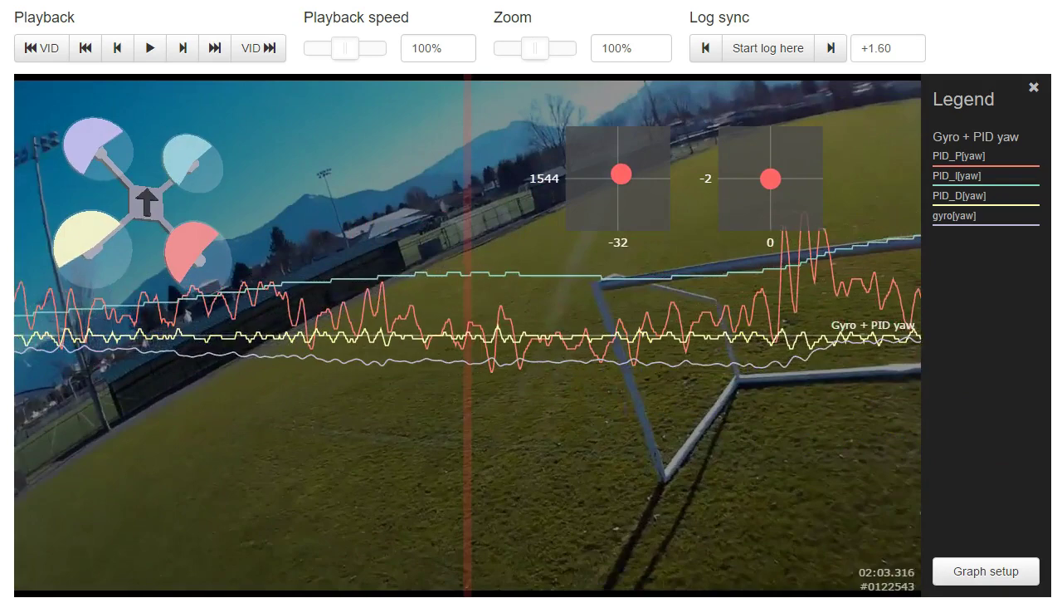
pyautogui.click(280, 474)
pyautogui.moveTo(98, 498); pyautogui.dragTo(130, 477)
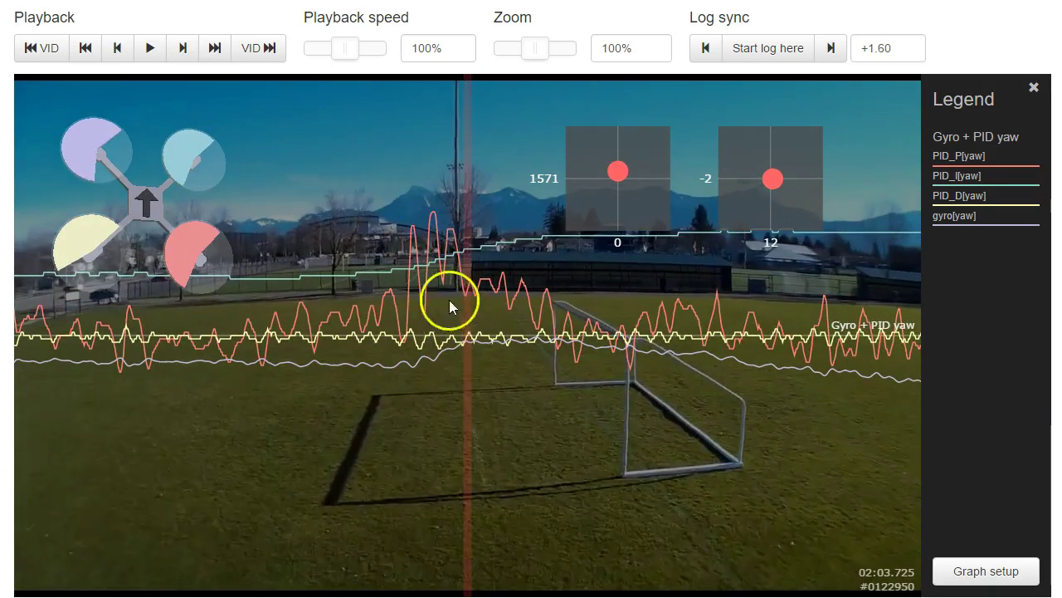
pyautogui.moveTo(468, 339); pyautogui.dragTo(1061, 370)
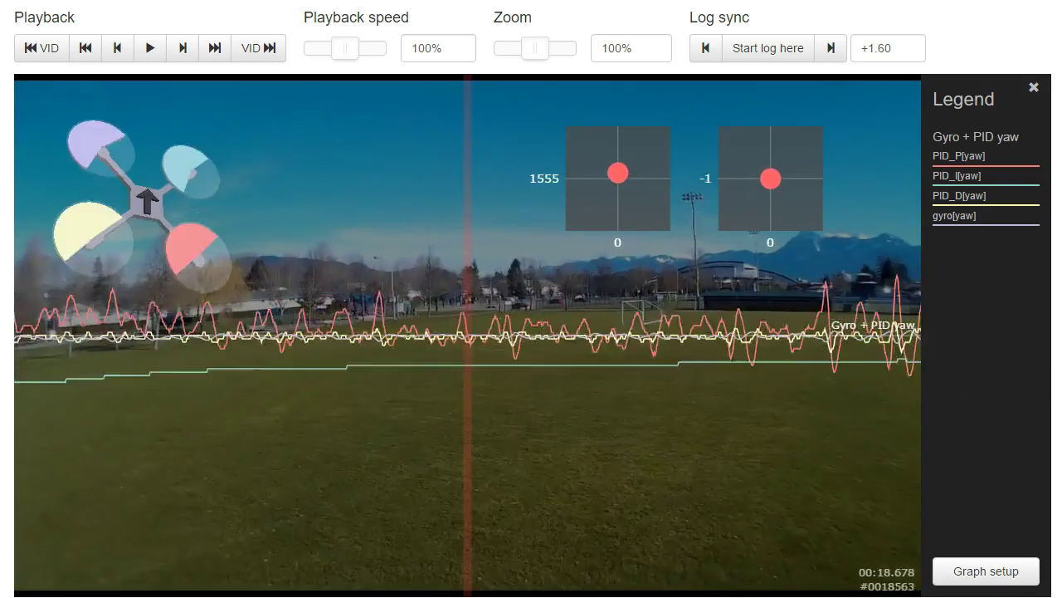
# Play the flight from about 0:10, pause it near 0:17, and examine the yaw PID and gyro traces around 0:16
pyautogui.moveTo(1061, 369); pyautogui.dragTo(1061, 369)
pyautogui.moveTo(52, 596); pyautogui.dragTo(43, 597)
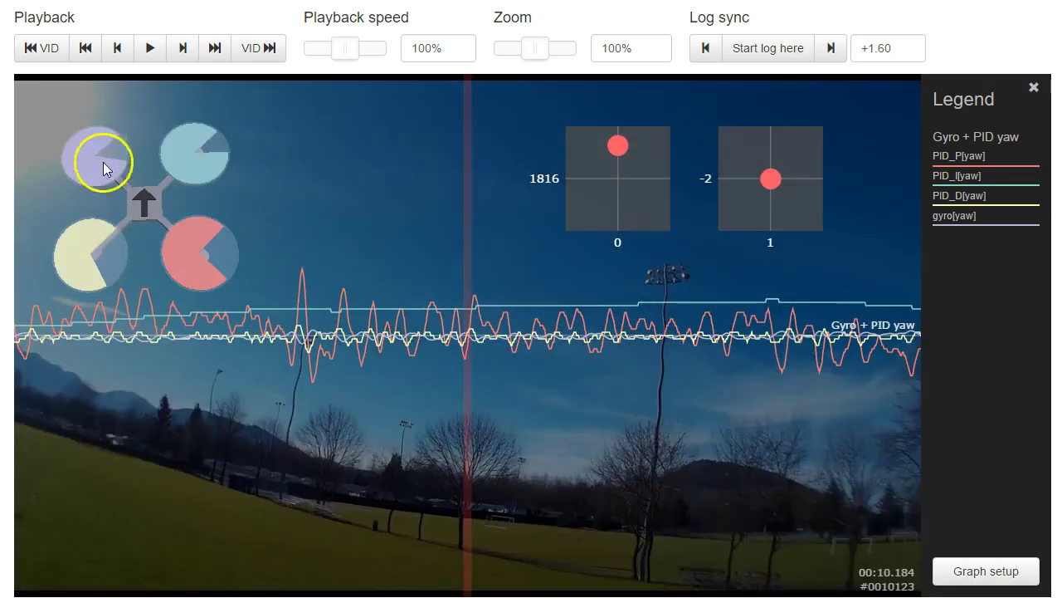
pyautogui.click(147, 50)
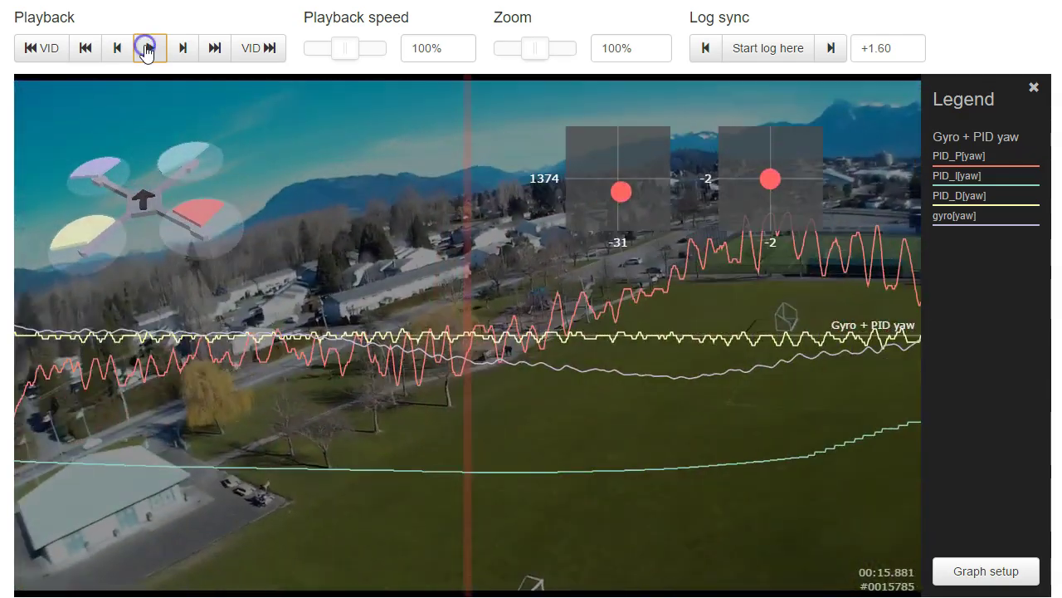
pyautogui.click(145, 47)
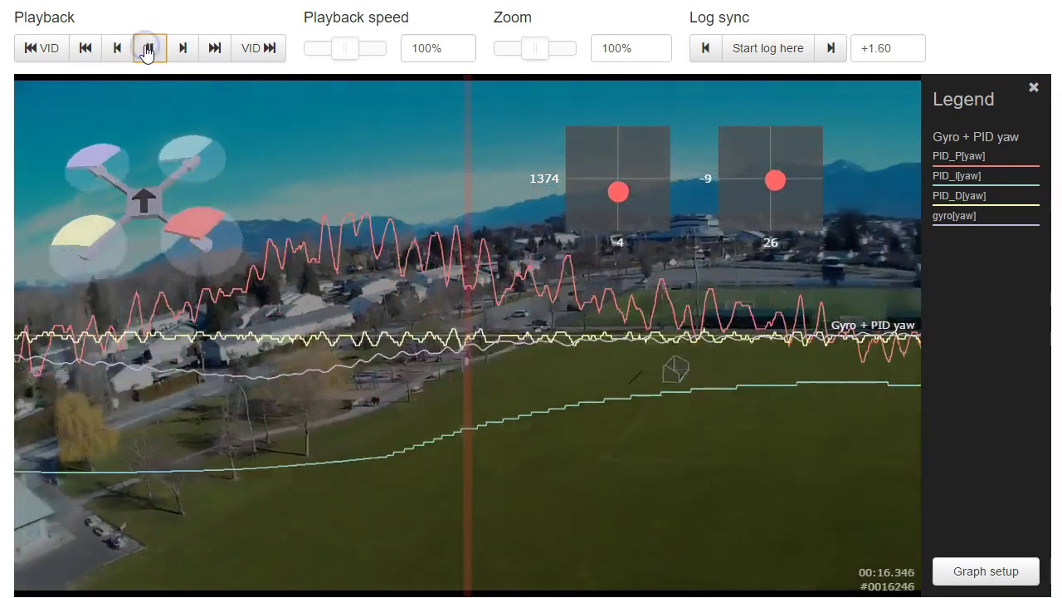
pyautogui.click(145, 47)
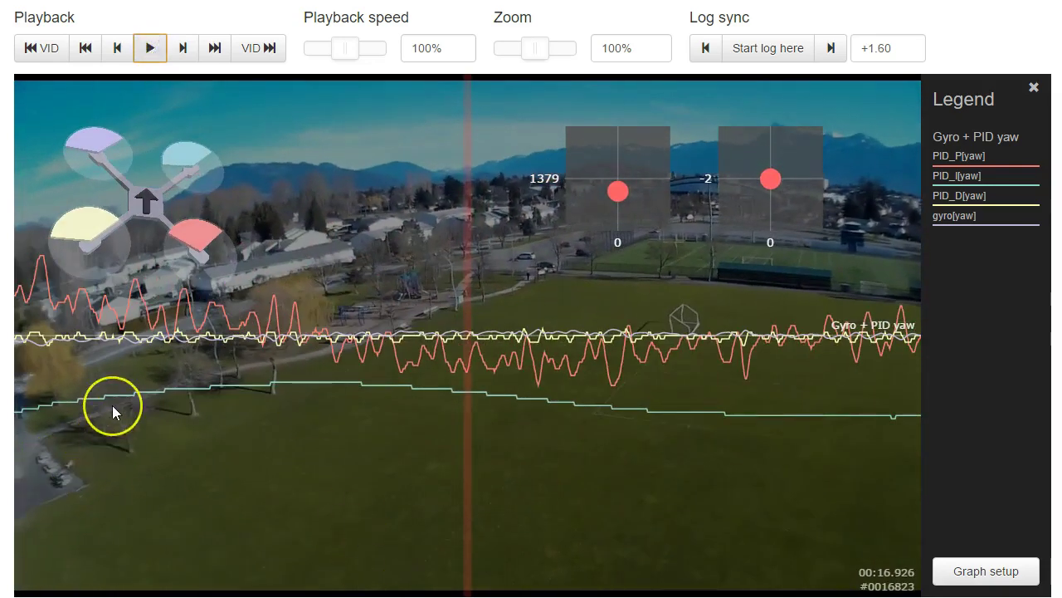
pyautogui.moveTo(112, 405); pyautogui.dragTo(504, 466)
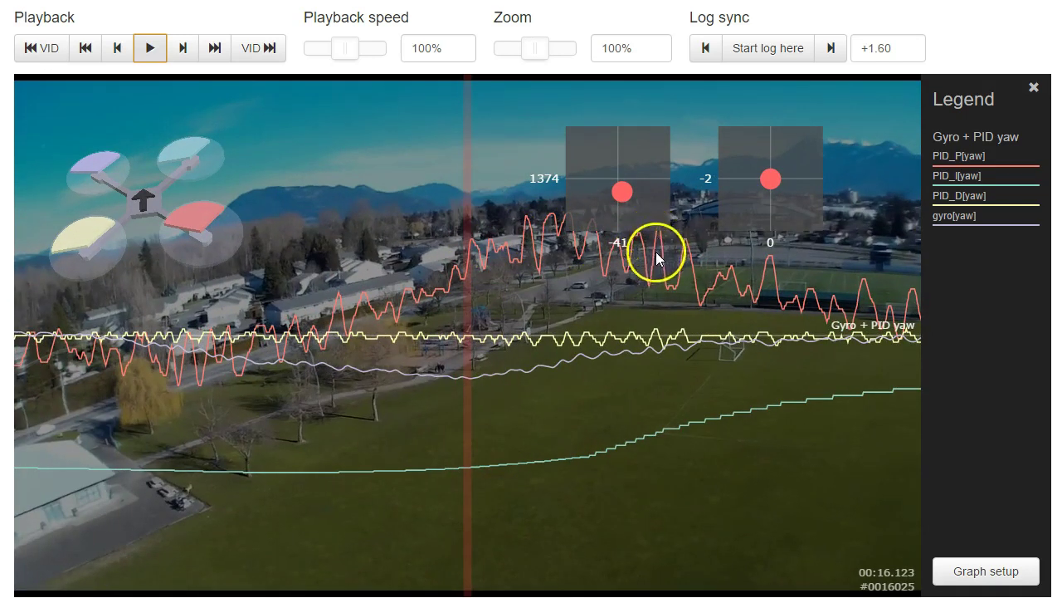
# Examine the yaw PID and gyro traces between about 2:08 and 2:10 into the flight
pyautogui.moveTo(770, 368); pyautogui.dragTo(0, 382)
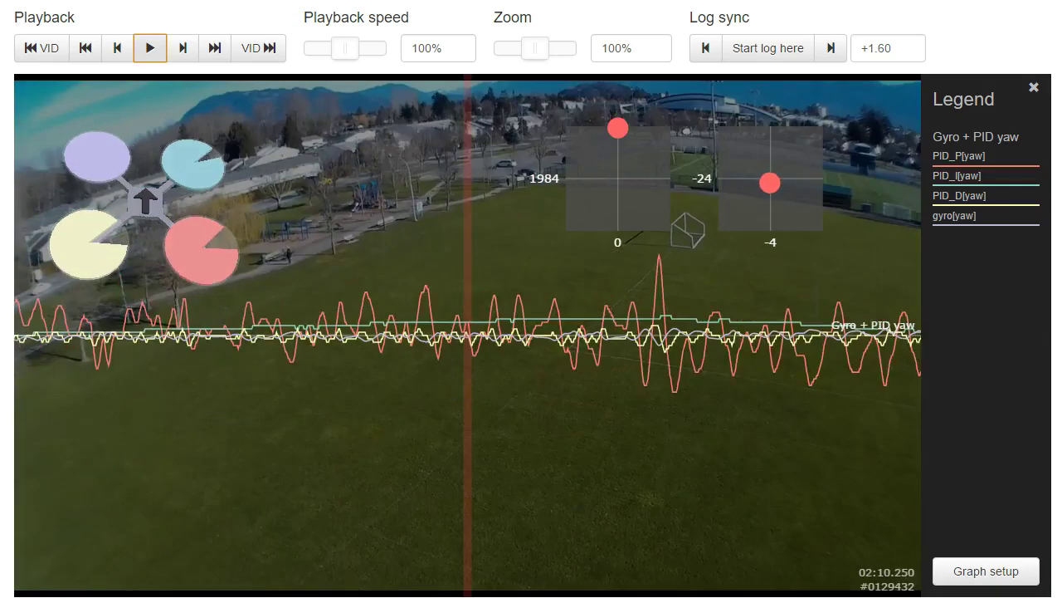
pyautogui.moveTo(562, 463); pyautogui.dragTo(811, 446)
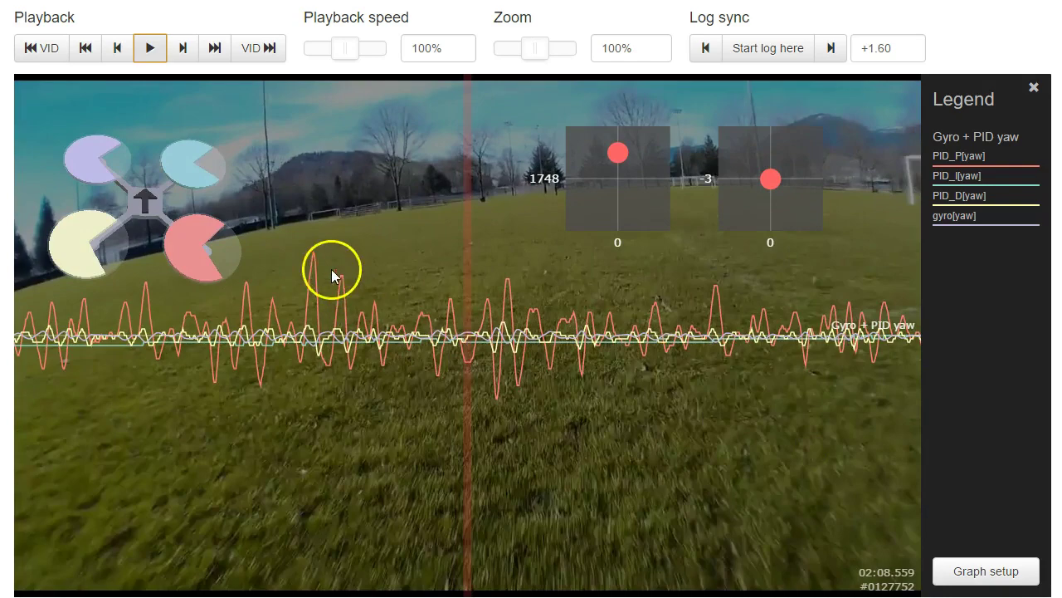
pyautogui.moveTo(285, 363); pyautogui.dragTo(1050, 377)
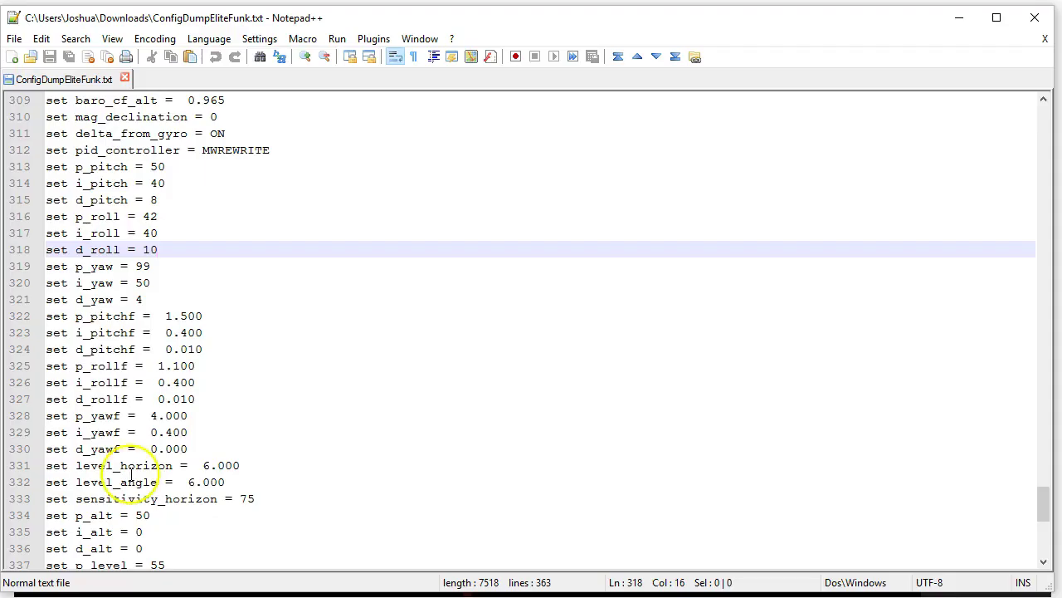
# In the Notepad++ config dump, highlight the p_yaw line and its value to check the yaw P gain
pyautogui.doubleClick(98, 266)
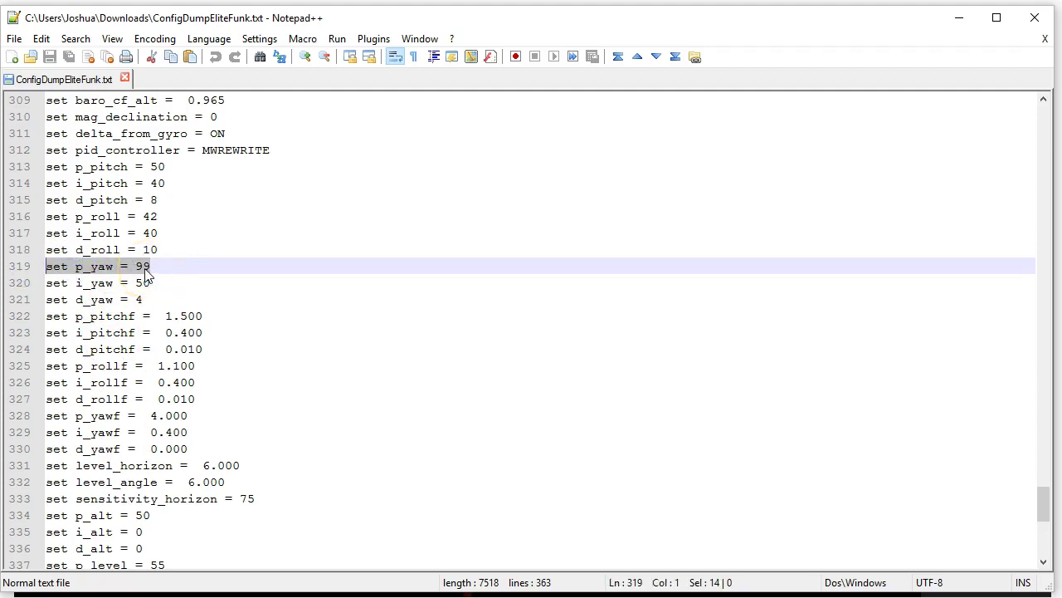
pyautogui.click(143, 267)
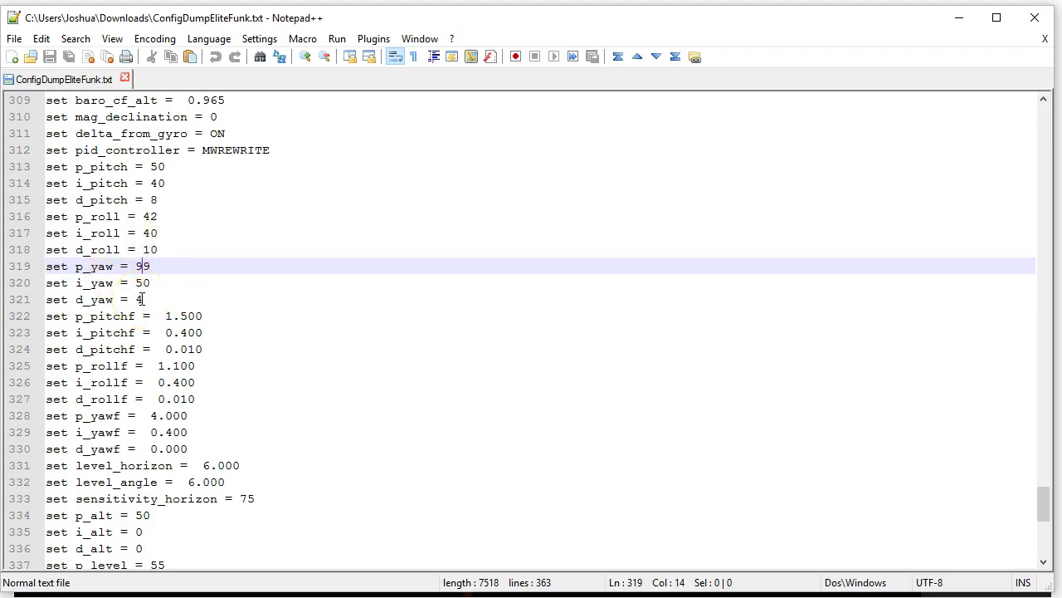
pyautogui.moveTo(155, 266); pyautogui.dragTo(36, 266)
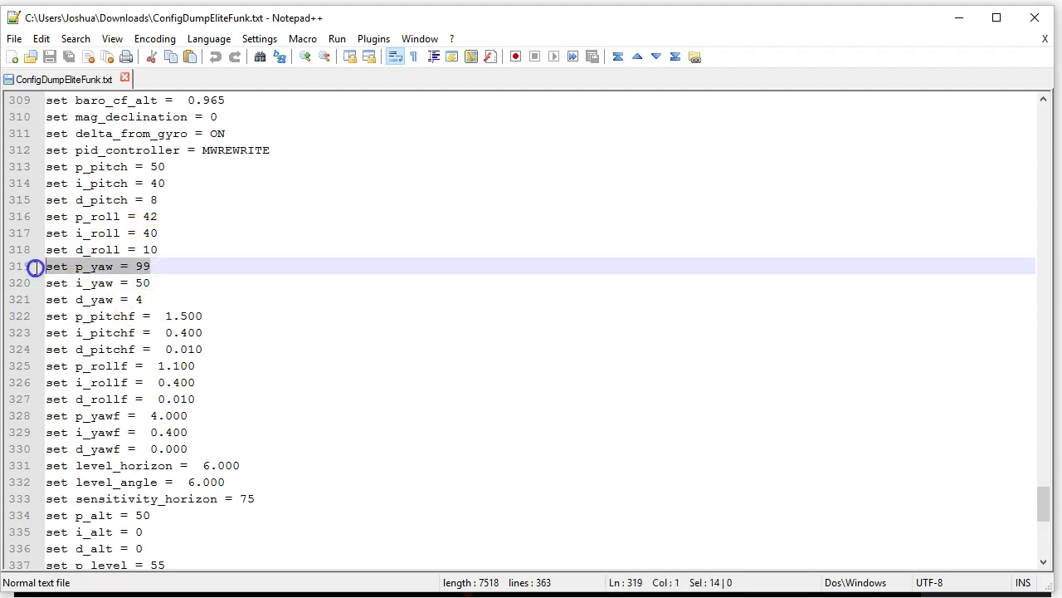
pyautogui.doubleClick(143, 266)
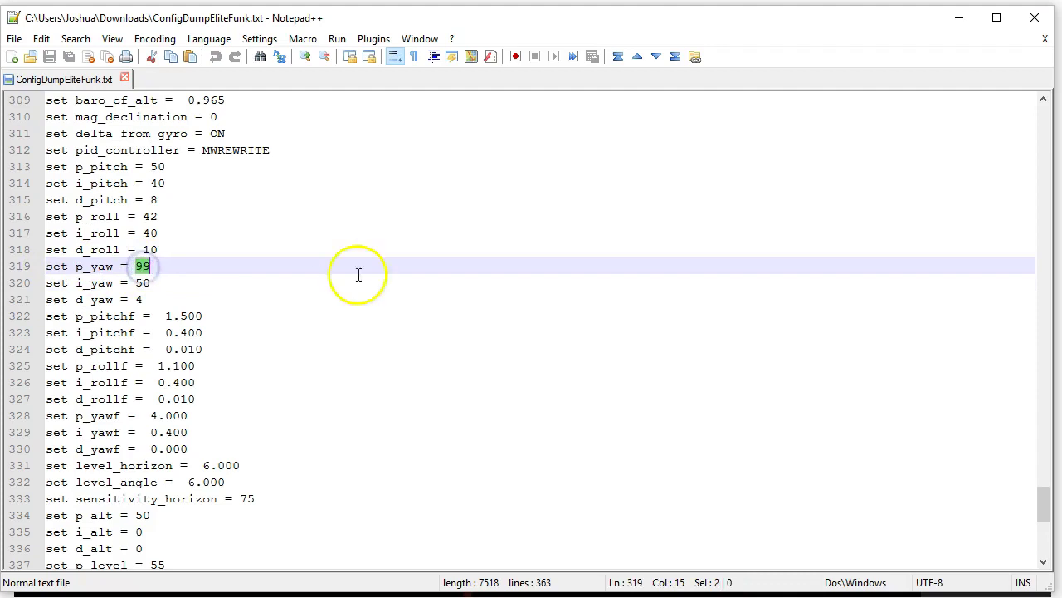
pyautogui.click(197, 268)
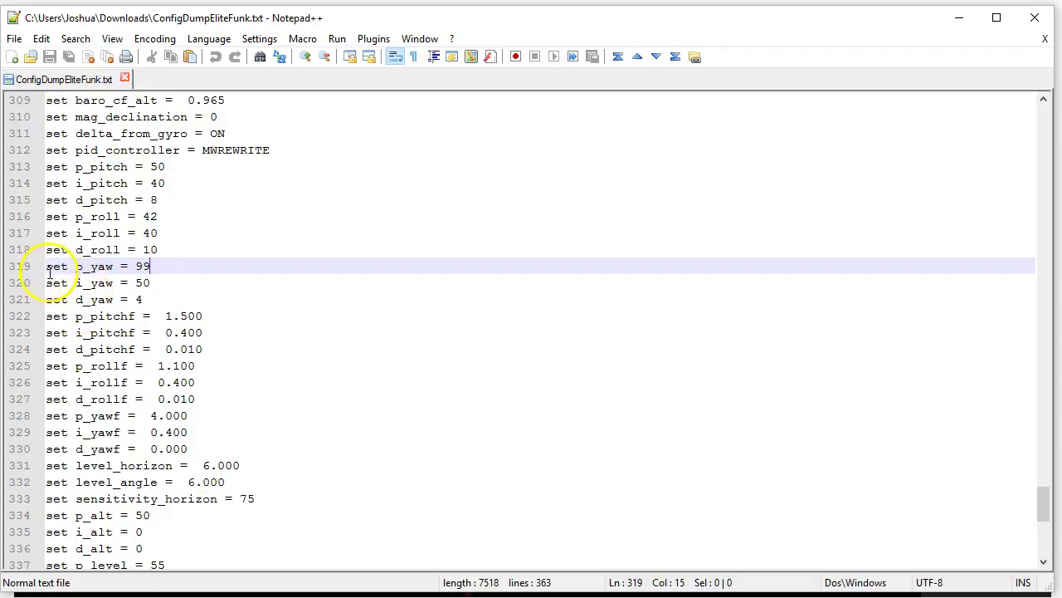
pyautogui.moveTo(46, 266); pyautogui.dragTo(160, 270)
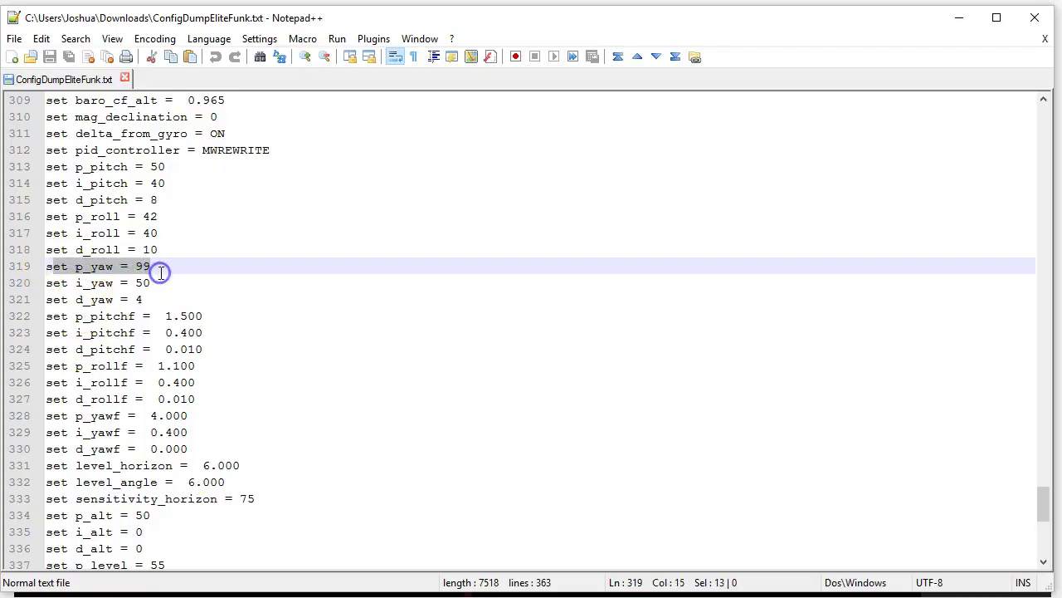
pyautogui.click(172, 267)
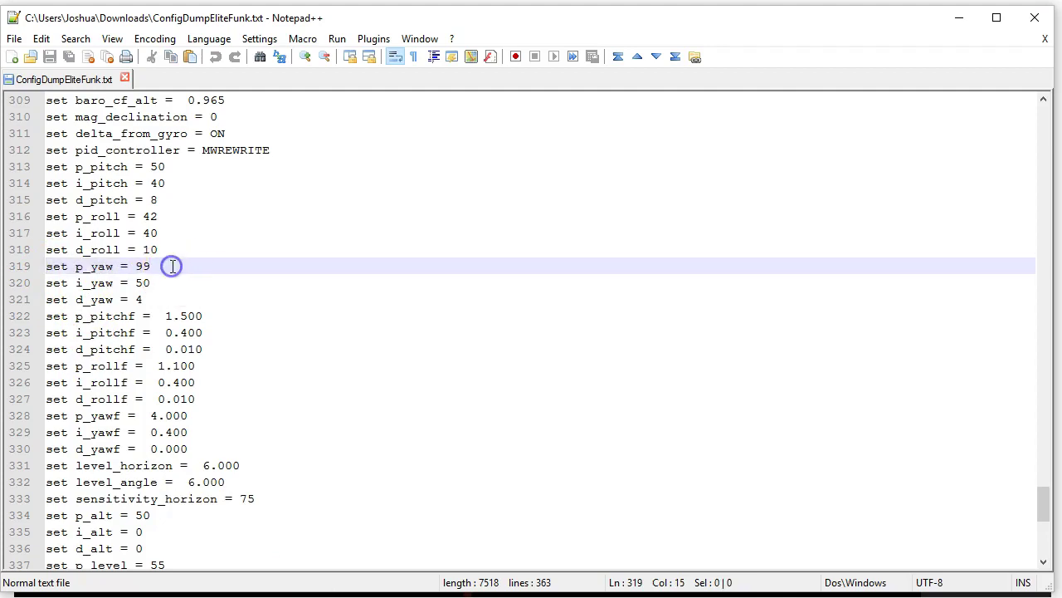
pyautogui.click(169, 266)
# Highlight the dterm_lpf_hz line in the config dump to review the D-term filter setting again
pyautogui.scroll(1, 150, 264)
pyautogui.scroll(-6, 150, 264)
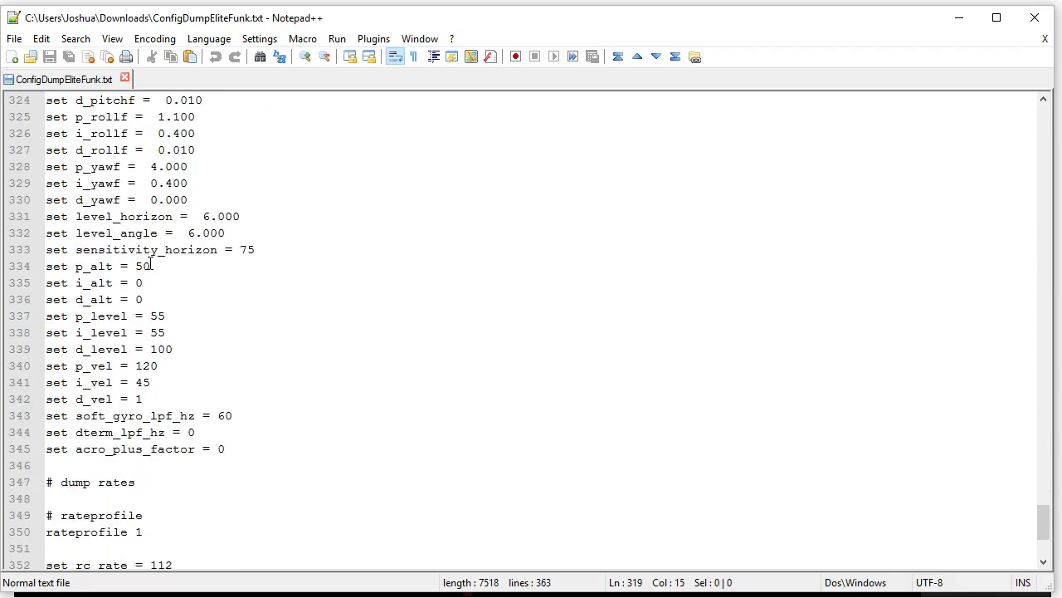
pyautogui.moveTo(211, 431); pyautogui.dragTo(40, 428)
pyautogui.doubleClick(192, 432)
pyautogui.moveTo(192, 431); pyautogui.dragTo(40, 431)
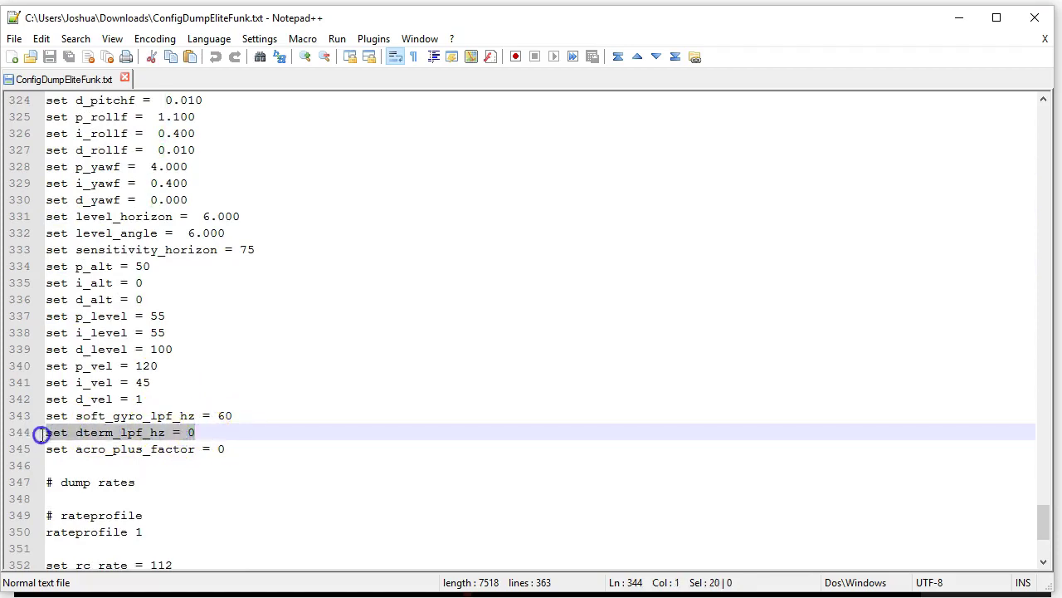
pyautogui.click(220, 433)
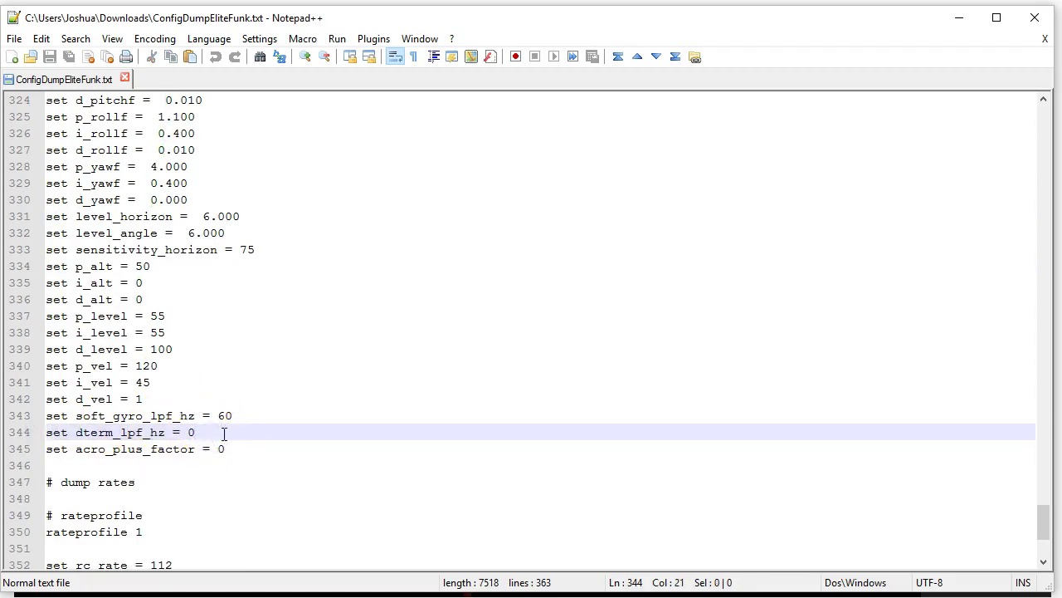
pyautogui.scroll(20, 224, 433)
# In the log viewer, replace the Gyro + PID yaw graph with the preset Gyros graph and save the graph setup
pyautogui.click(293, 444)
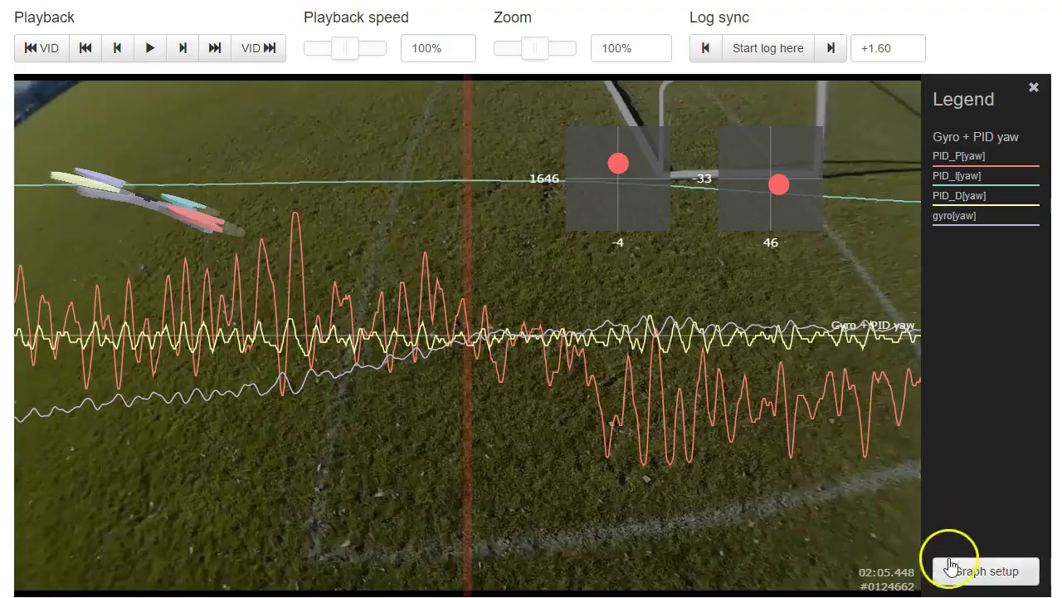
pyautogui.click(950, 569)
pyautogui.click(551, 104)
pyautogui.click(550, 104)
pyautogui.click(550, 105)
pyautogui.click(549, 104)
pyautogui.click(294, 10)
pyautogui.click(340, 93)
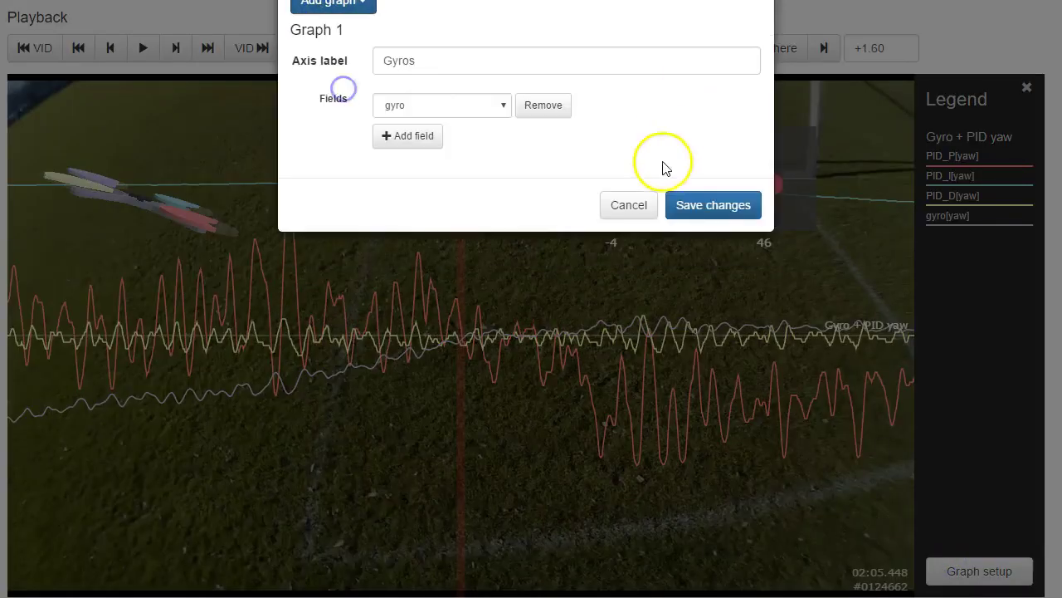
pyautogui.click(703, 205)
# Set the zoom to 10% and examine the roll, pitch and yaw gyro traces between about 2:05 and 2:08
pyautogui.moveTo(548, 48); pyautogui.dragTo(332, 119)
pyautogui.moveTo(560, 446); pyautogui.dragTo(439, 344)
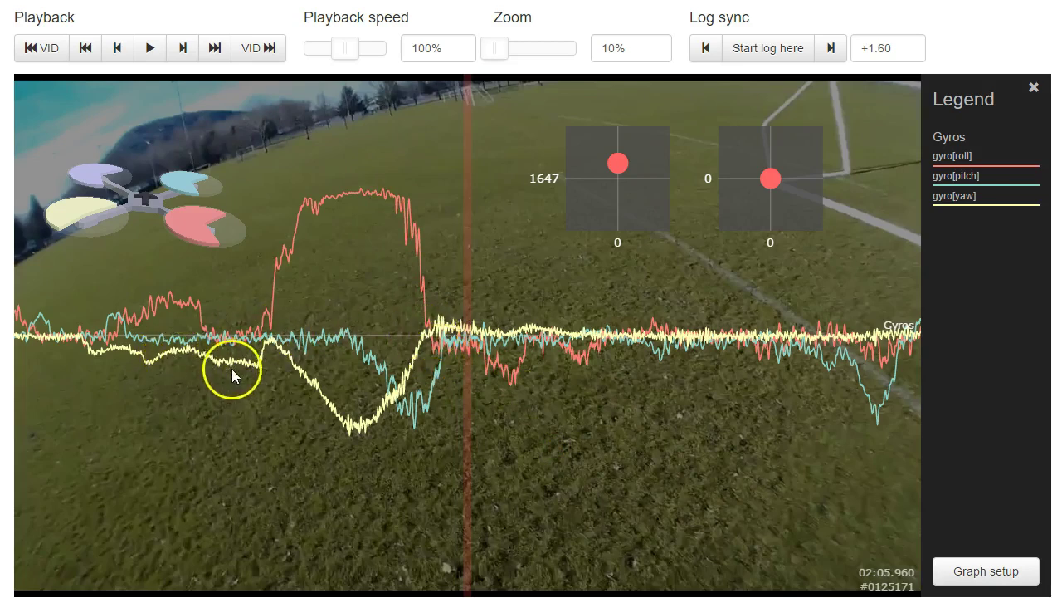
pyautogui.moveTo(561, 421); pyautogui.dragTo(482, 407)
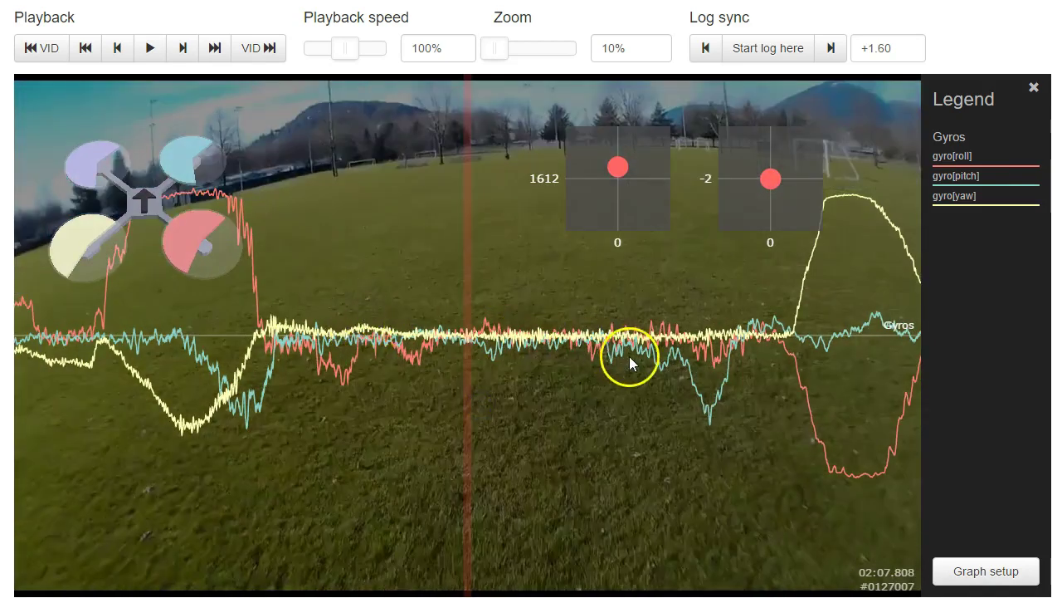
pyautogui.moveTo(628, 356); pyautogui.dragTo(661, 437)
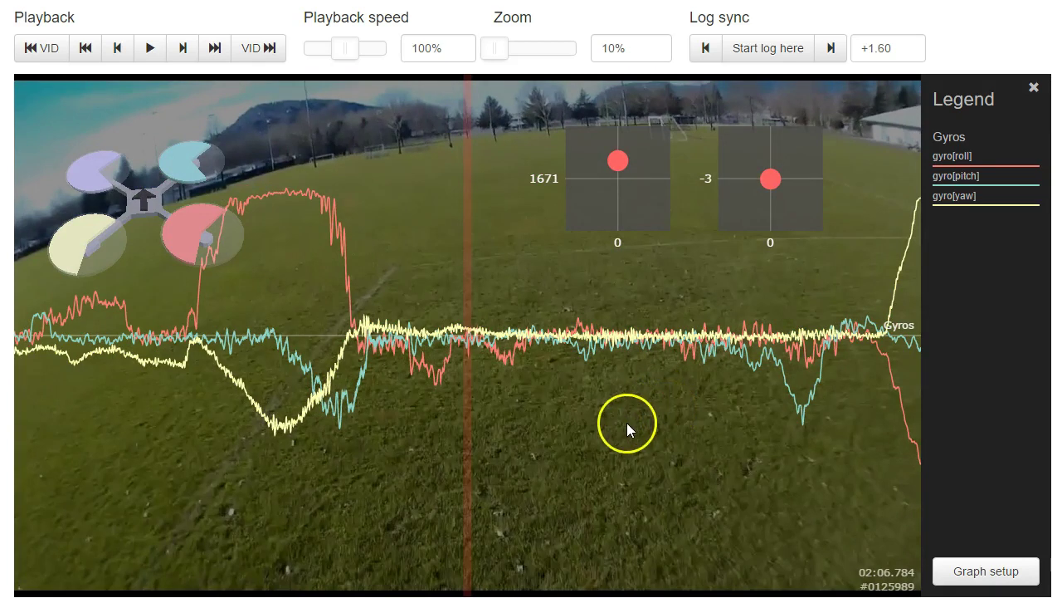
pyautogui.moveTo(585, 451); pyautogui.dragTo(604, 469)
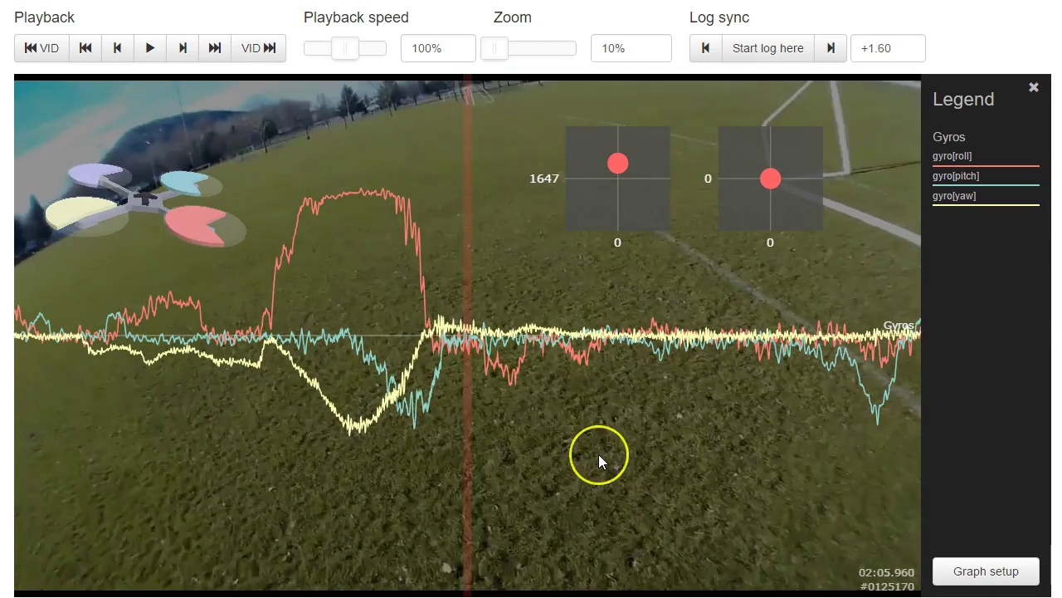